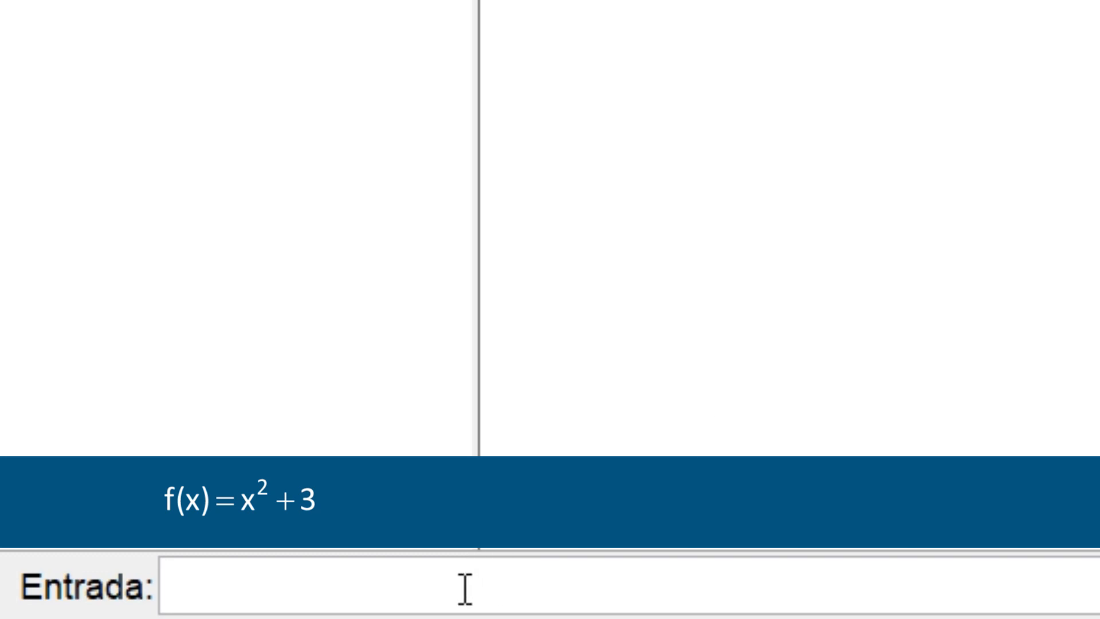
Step: Define the function f(x)=x^2+3 and plot it
{"action": "left_click", "coordinate": [464, 590]}
{"action": "type", "text": "f(x"}
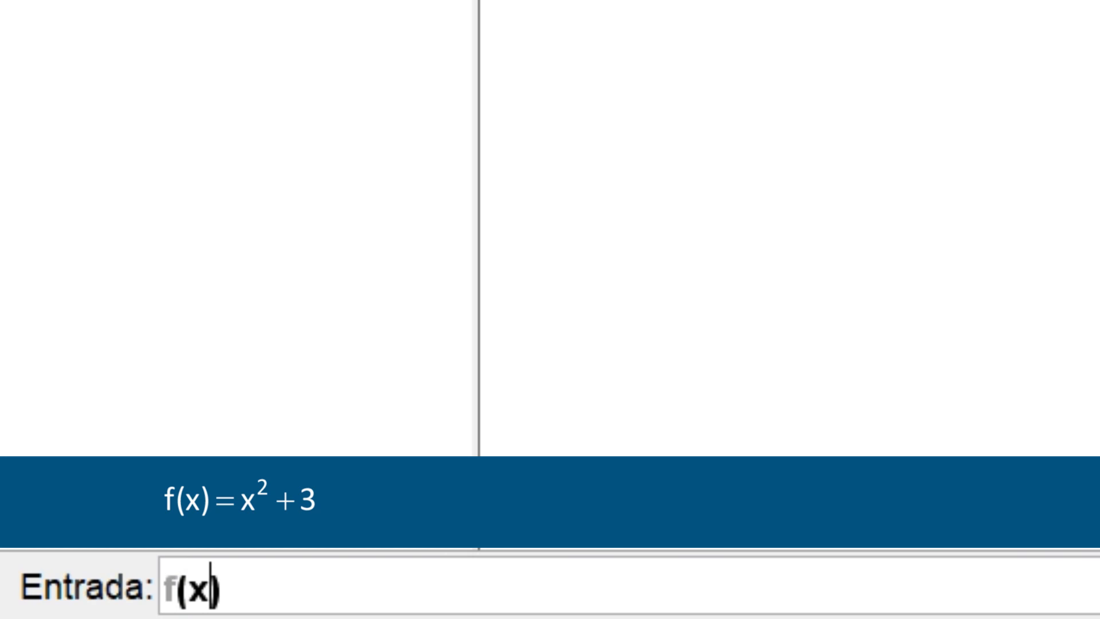
{"action": "type", "text": ")"}
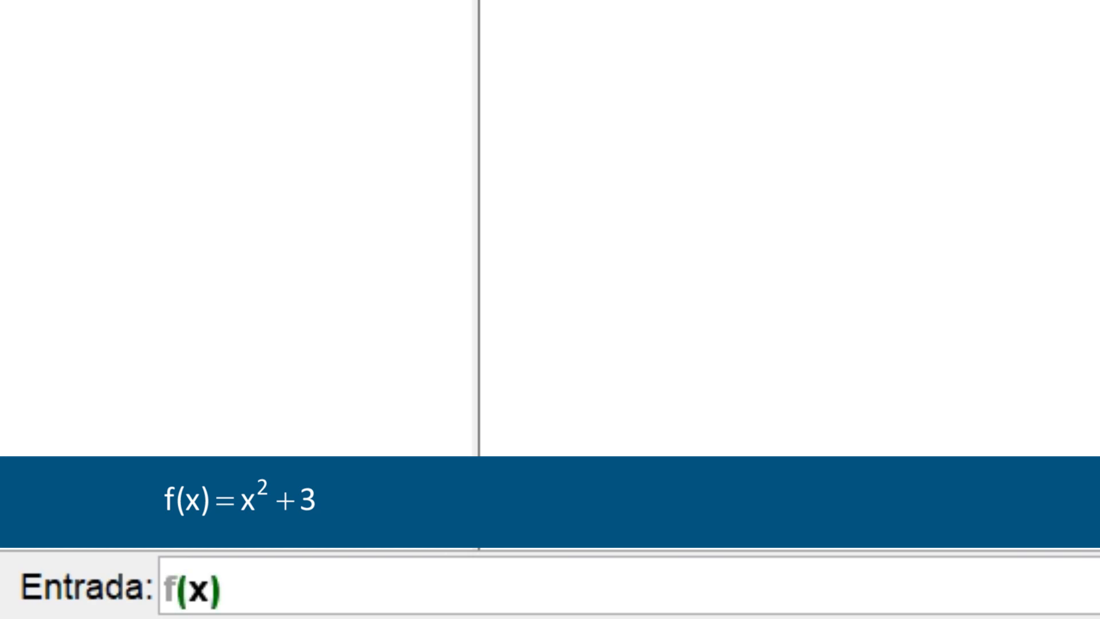
{"action": "type", "text": "=x"}
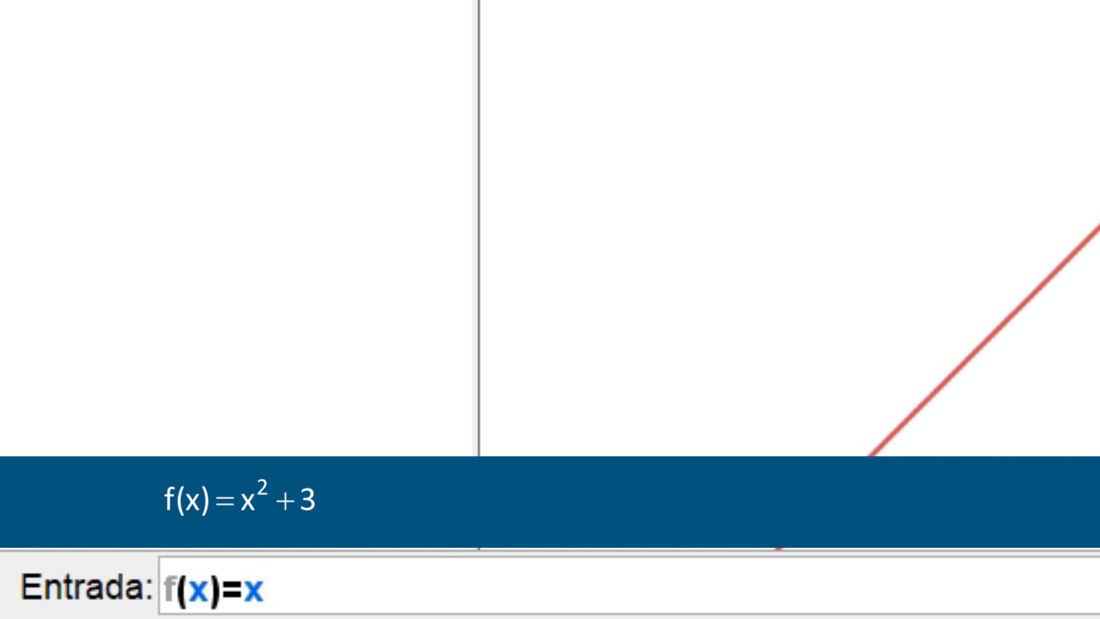
{"action": "type", "text": "^2"}
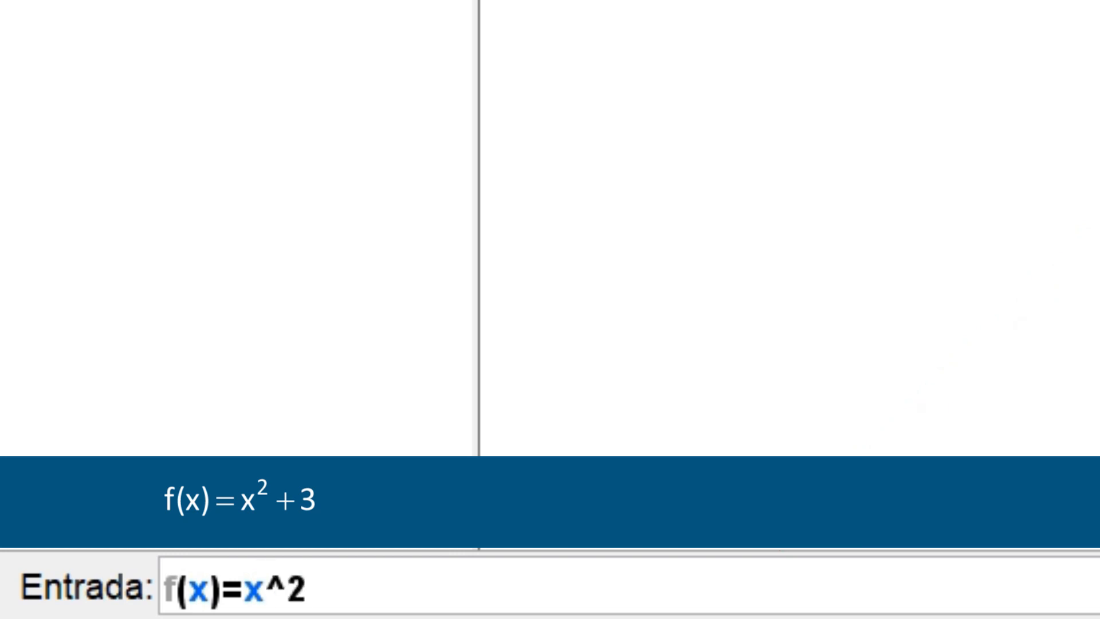
{"action": "type", "text": "+3"}
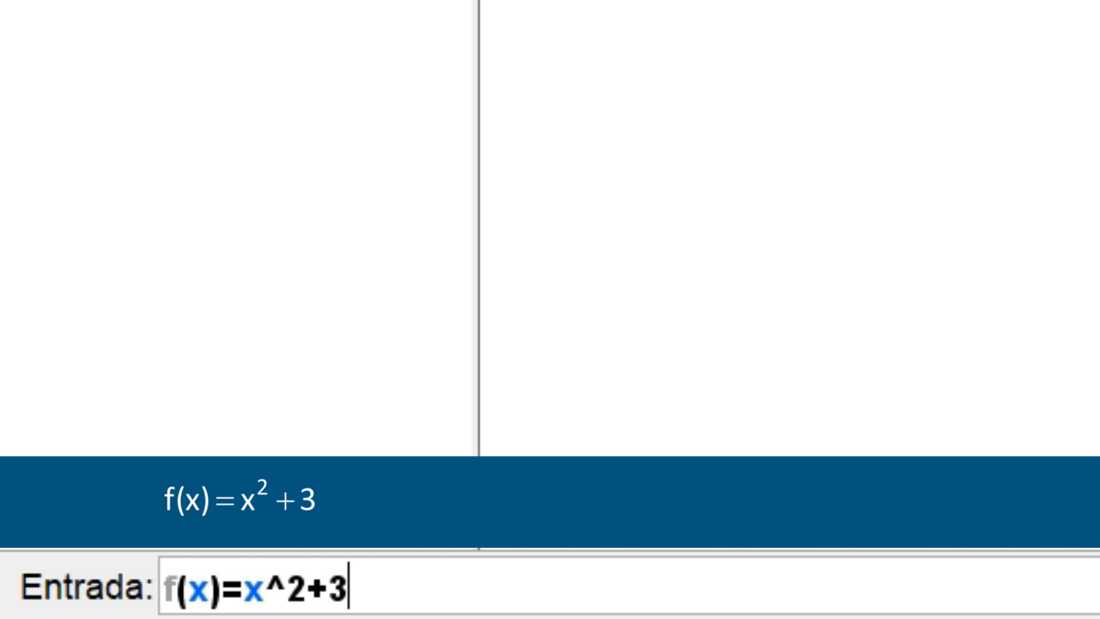
{"action": "key", "text": "Return"}
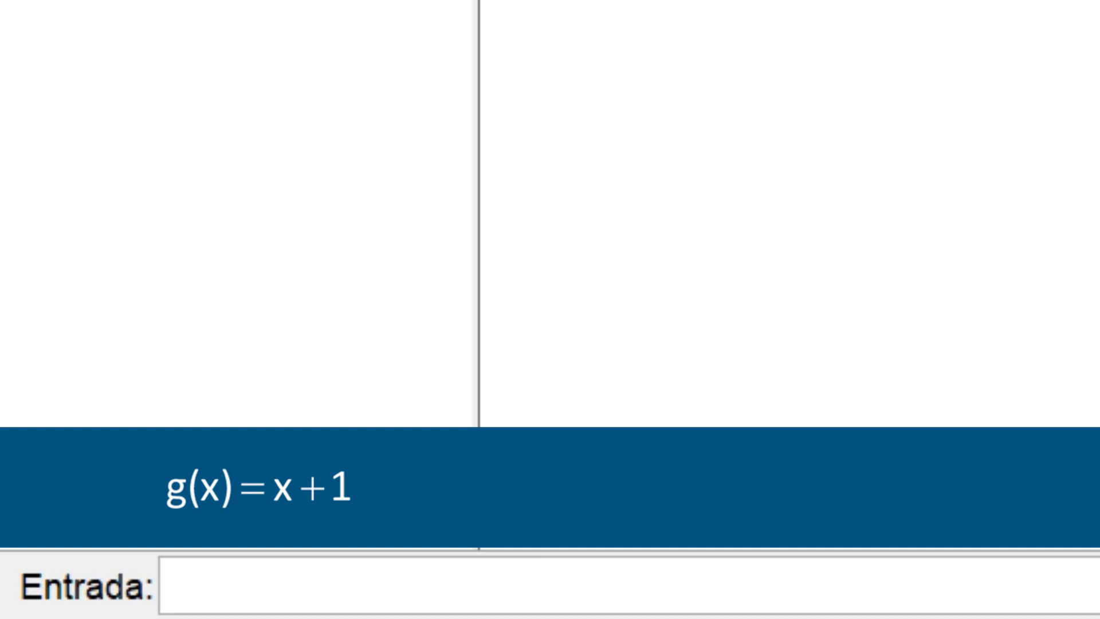
Step: Plot a second function given by x+1, and hide the graphs of both f and g
{"action": "type", "text": "x+1"}
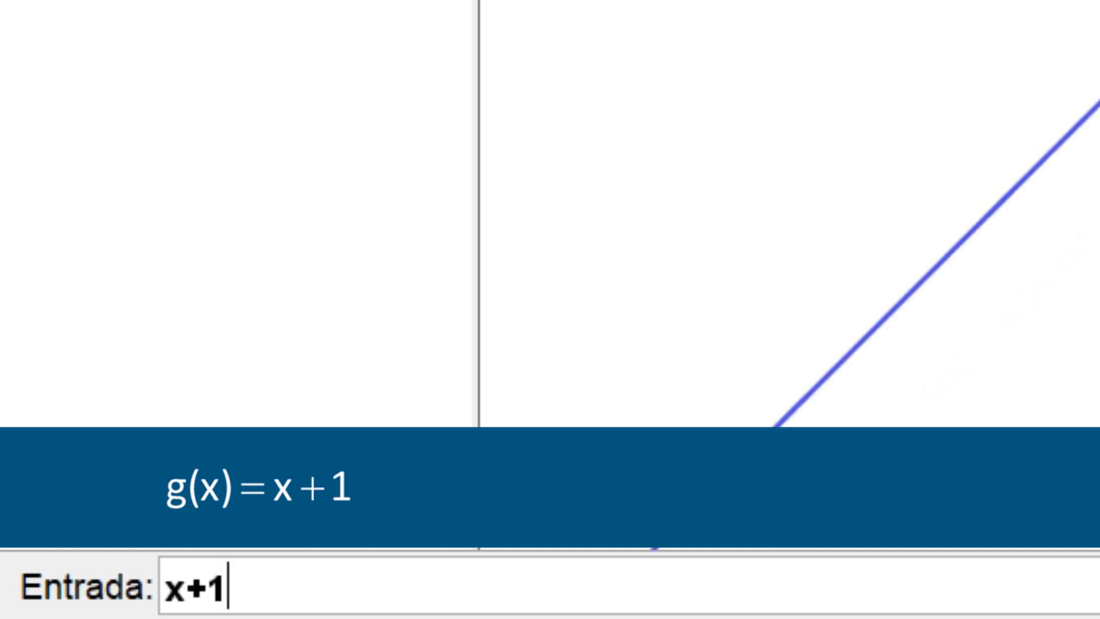
{"action": "key", "text": "Return"}
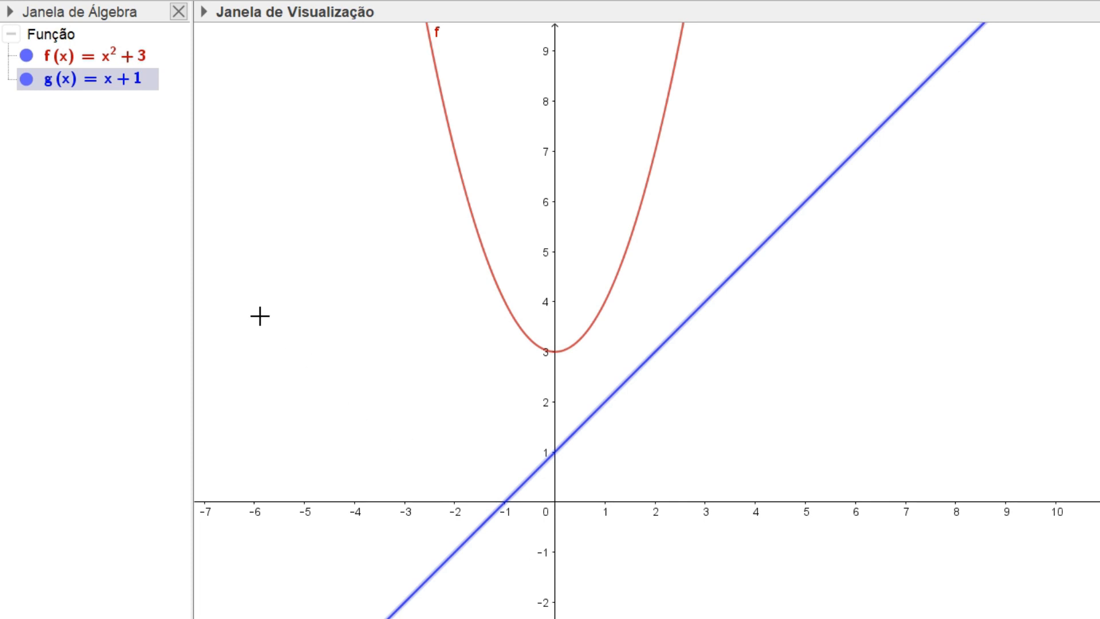
{"action": "left_click", "coordinate": [27, 57]}
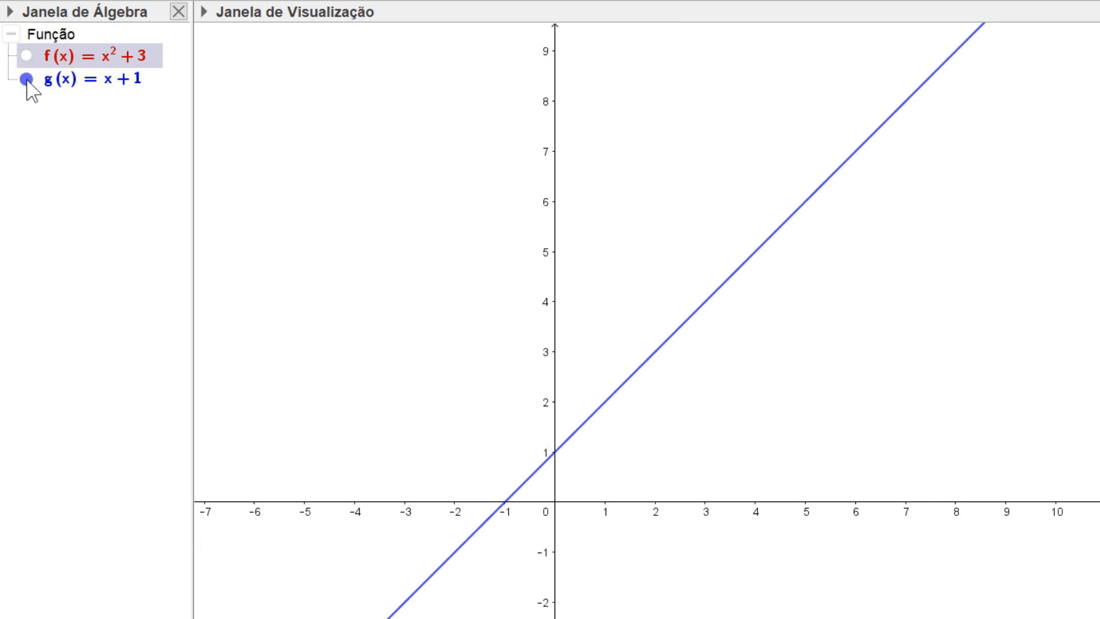
{"action": "left_click", "coordinate": [26, 79]}
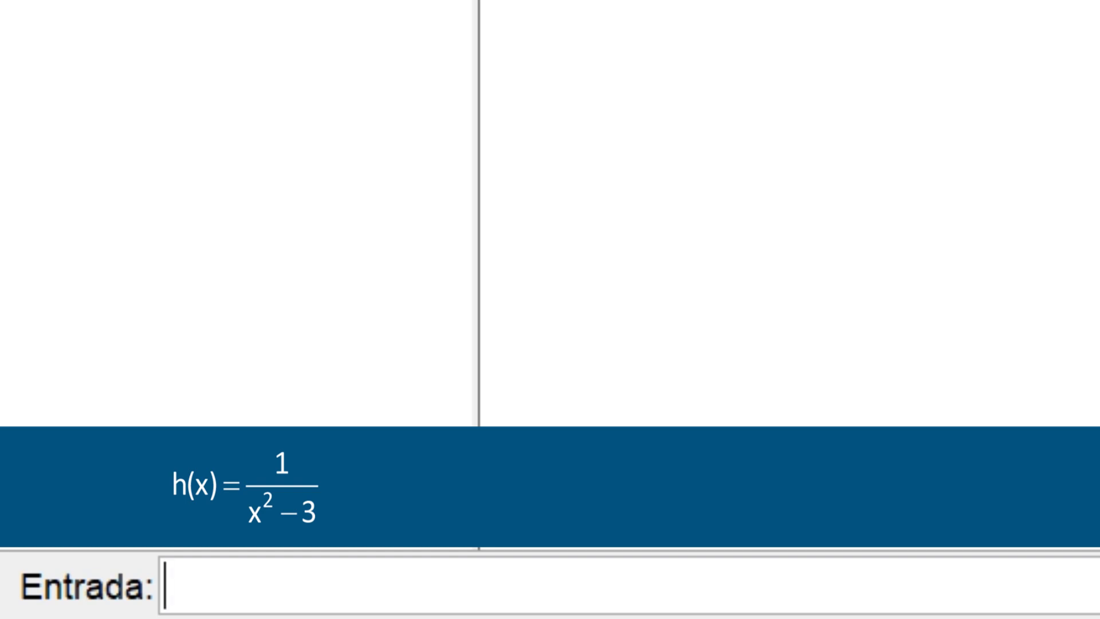
Step: Begin defining h(x) with the Função command limited by initial and final x values, using 1/(x^2-3) as its function
{"action": "type", "text": "h(x)"}
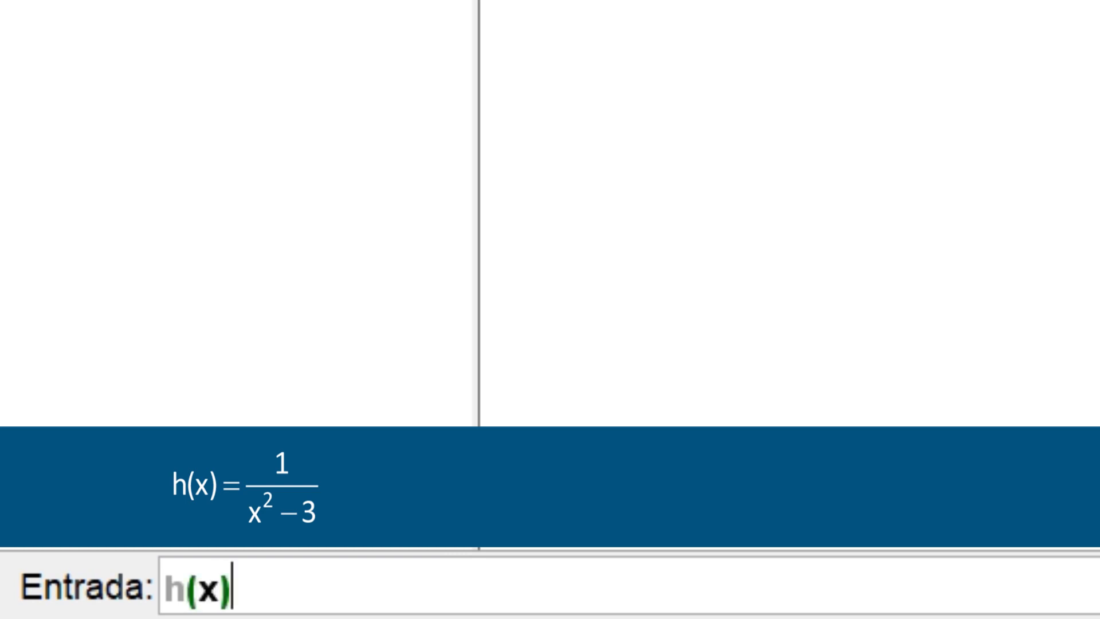
{"action": "type", "text": "="}
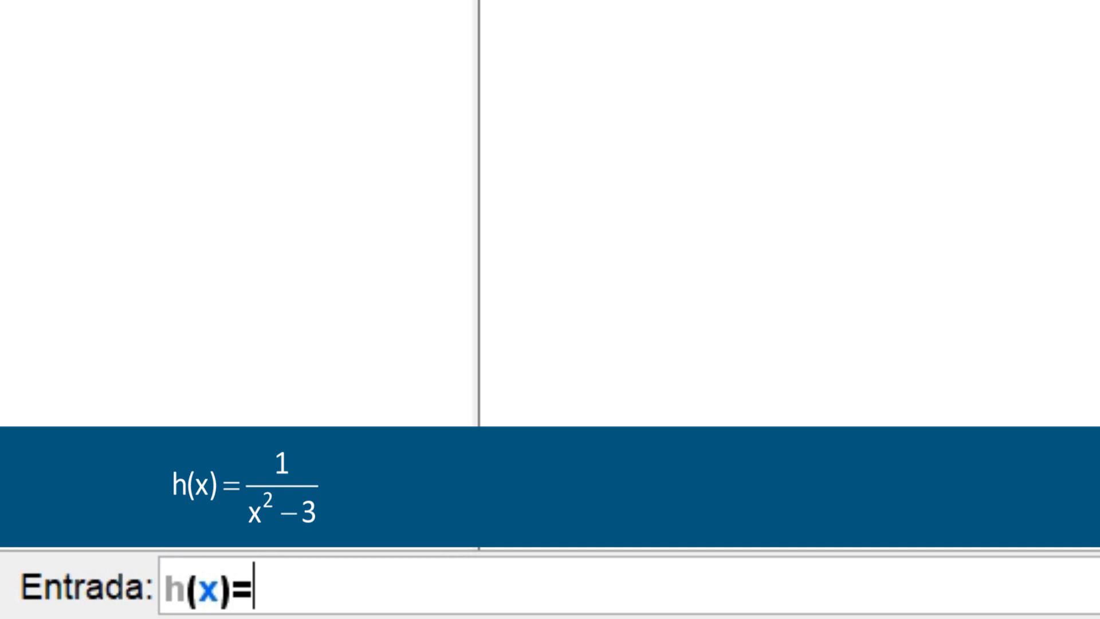
{"action": "type", "text": "Fun"}
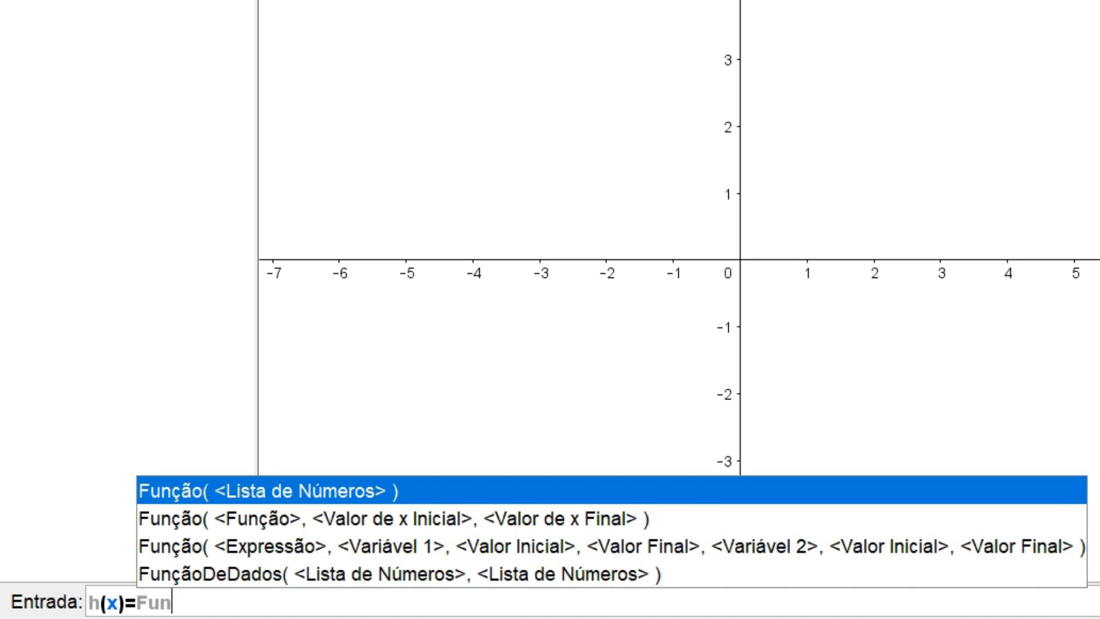
{"action": "left_click", "coordinate": [590, 519]}
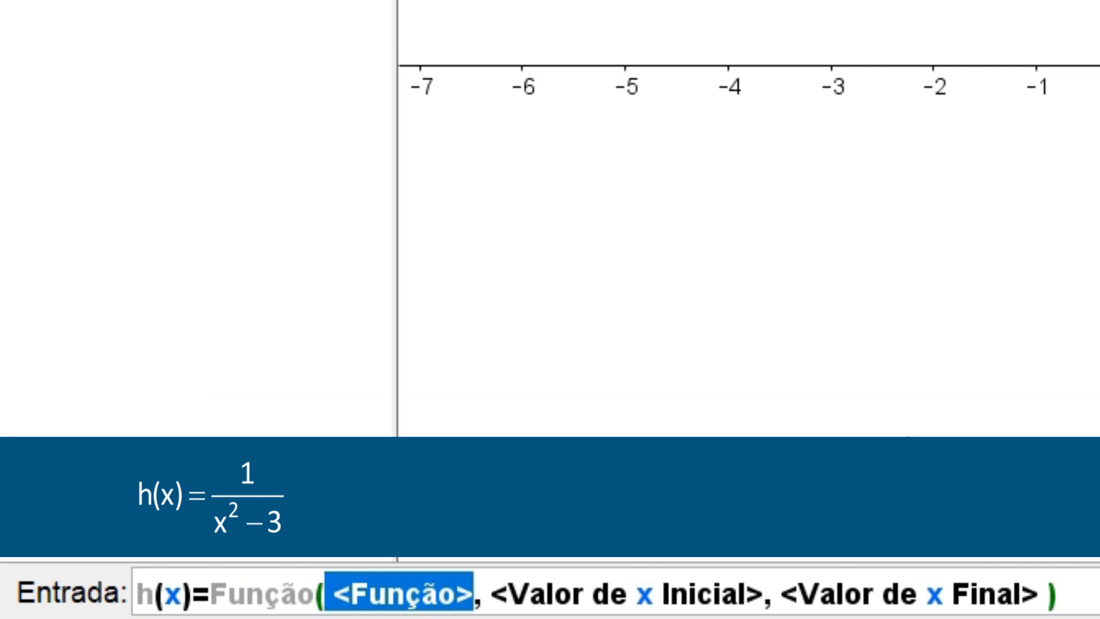
{"action": "type", "text": "1"}
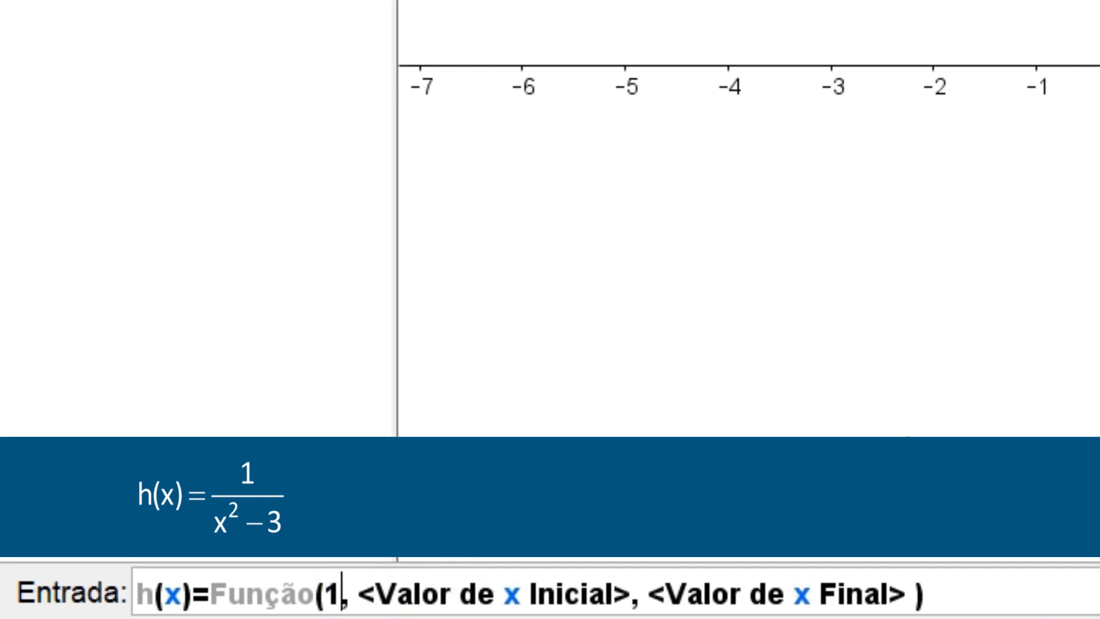
{"action": "type", "text": "/"}
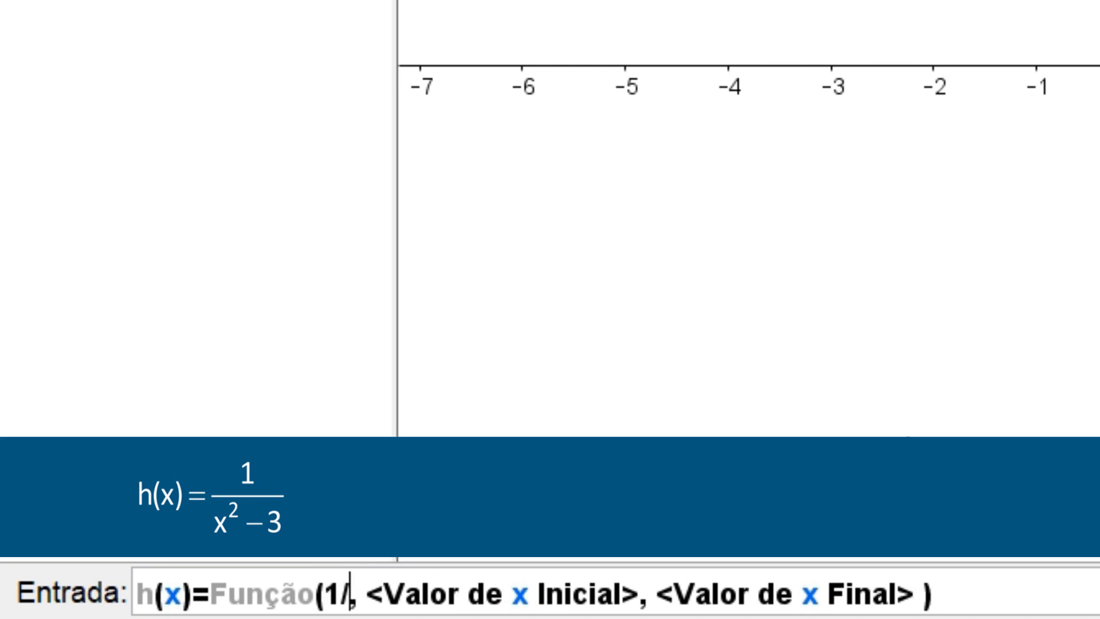
{"action": "type", "text": "("}
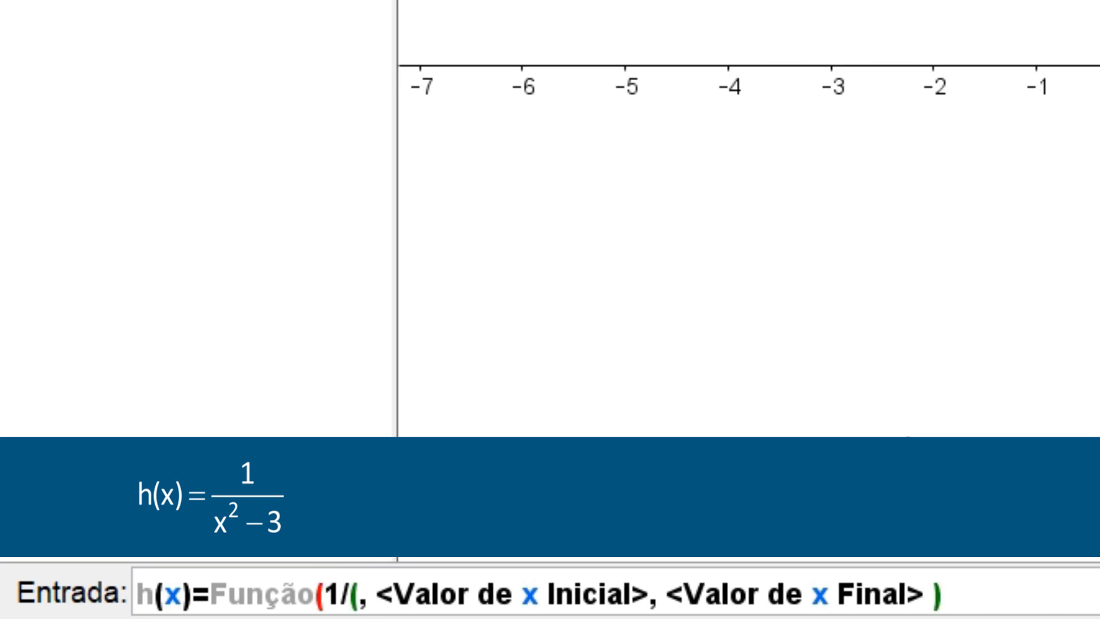
{"action": "type", "text": "x"}
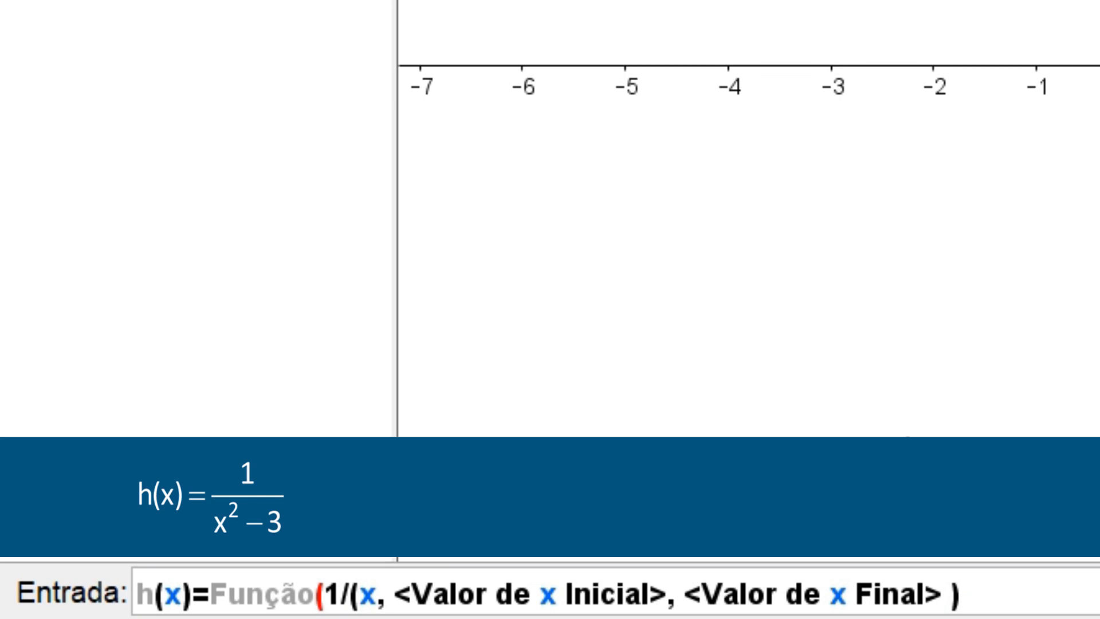
{"action": "type", "text": "^2-3"}
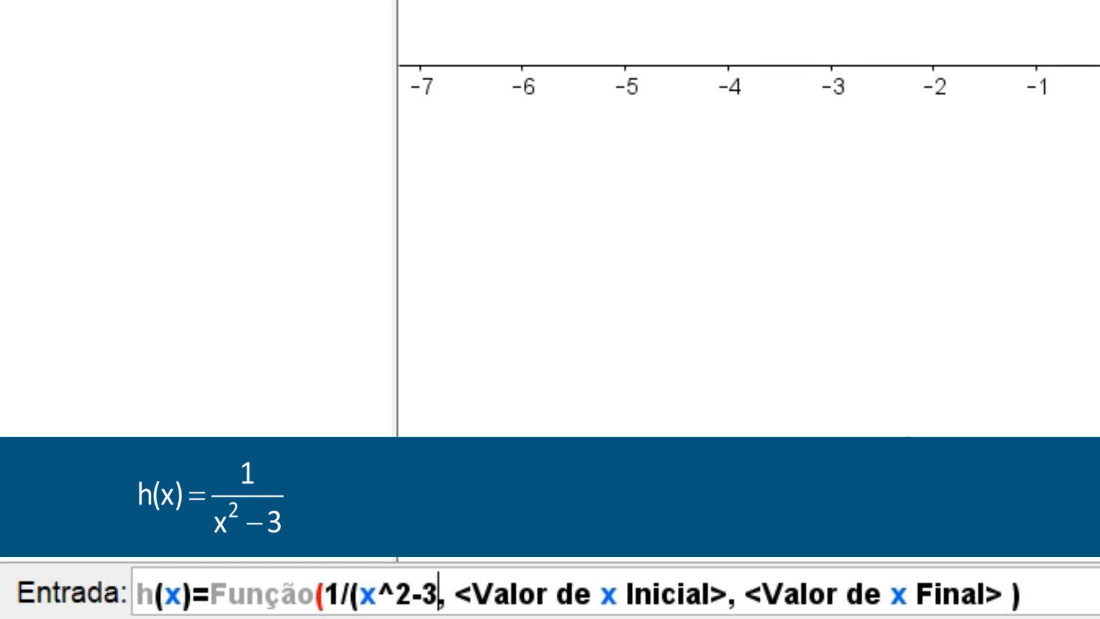
{"action": "type", "text": ")"}
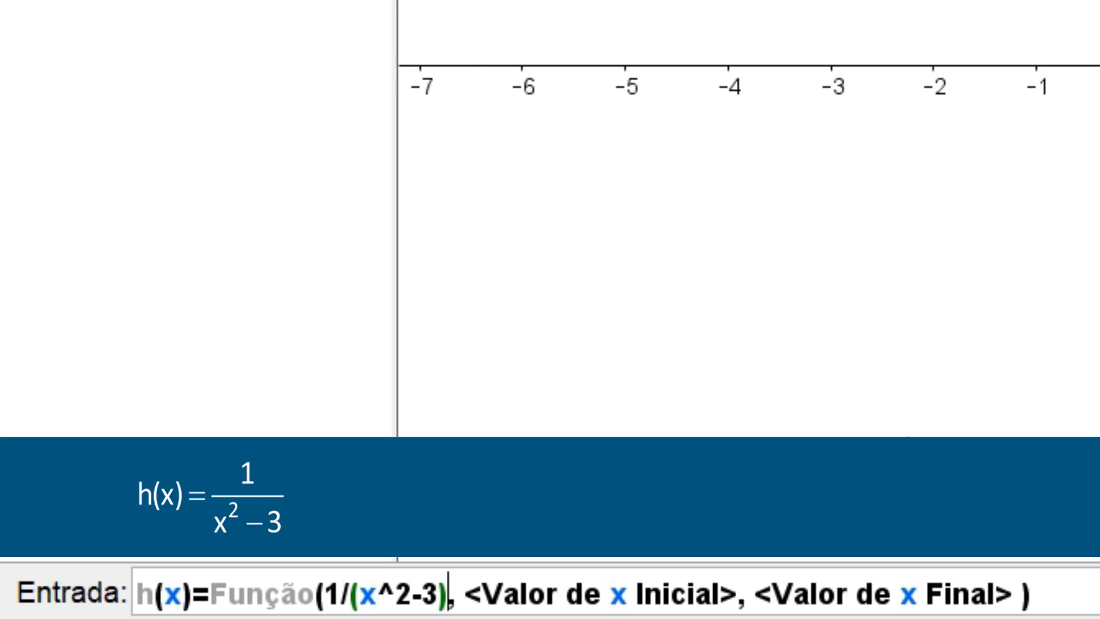
Step: Set the initial x value to 3 and the final x value to 10, and create h
{"action": "key", "text": "Tab"}
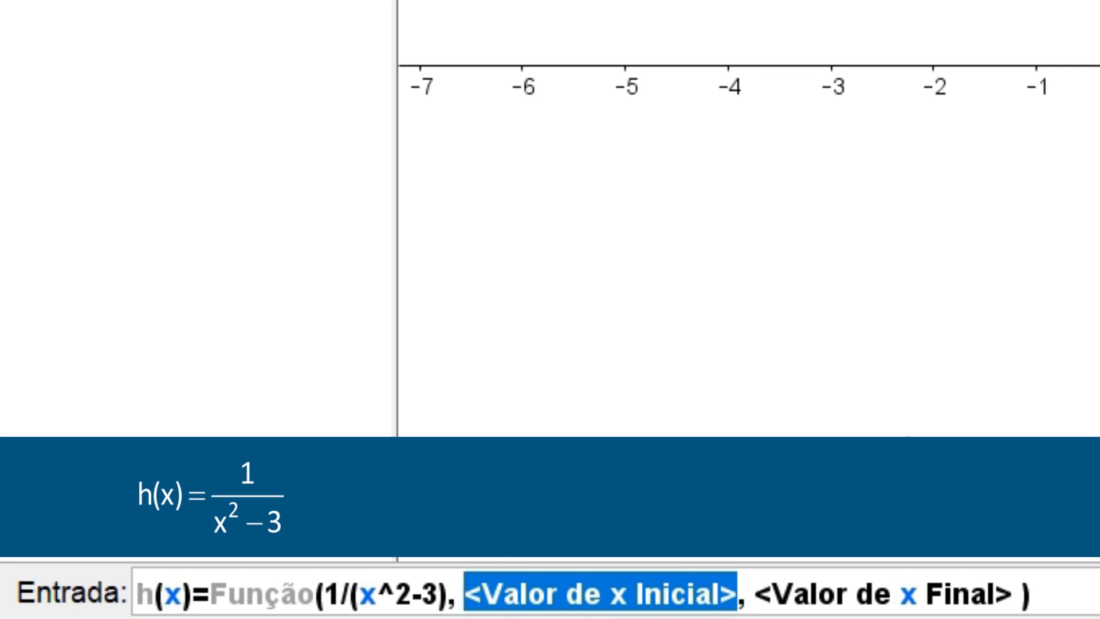
{"action": "type", "text": "3"}
{"action": "key", "text": "Tab"}
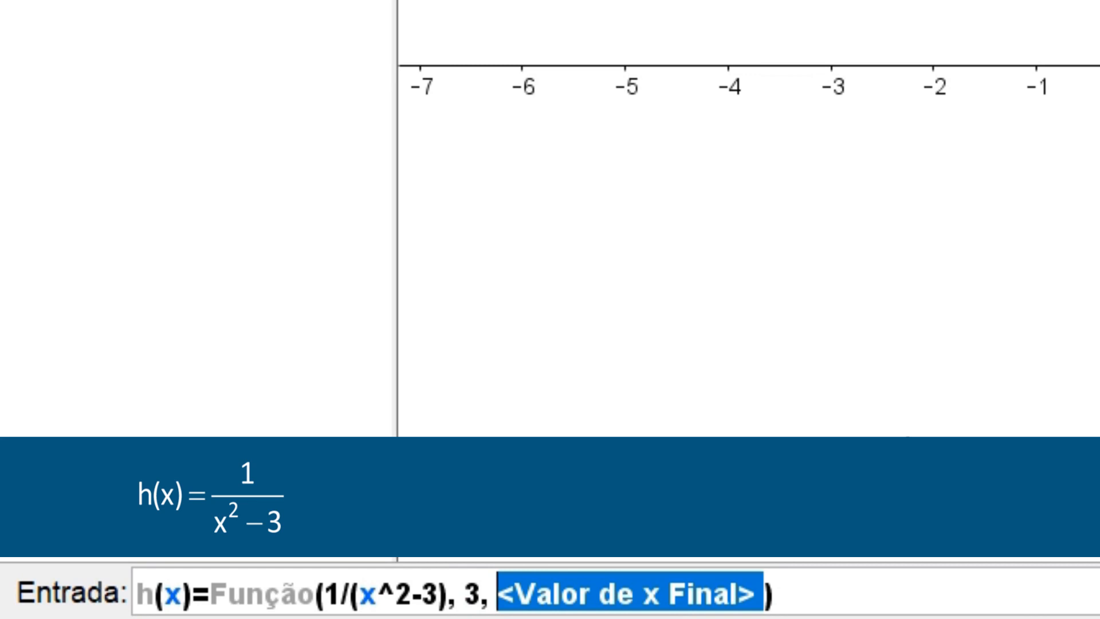
{"action": "type", "text": "10"}
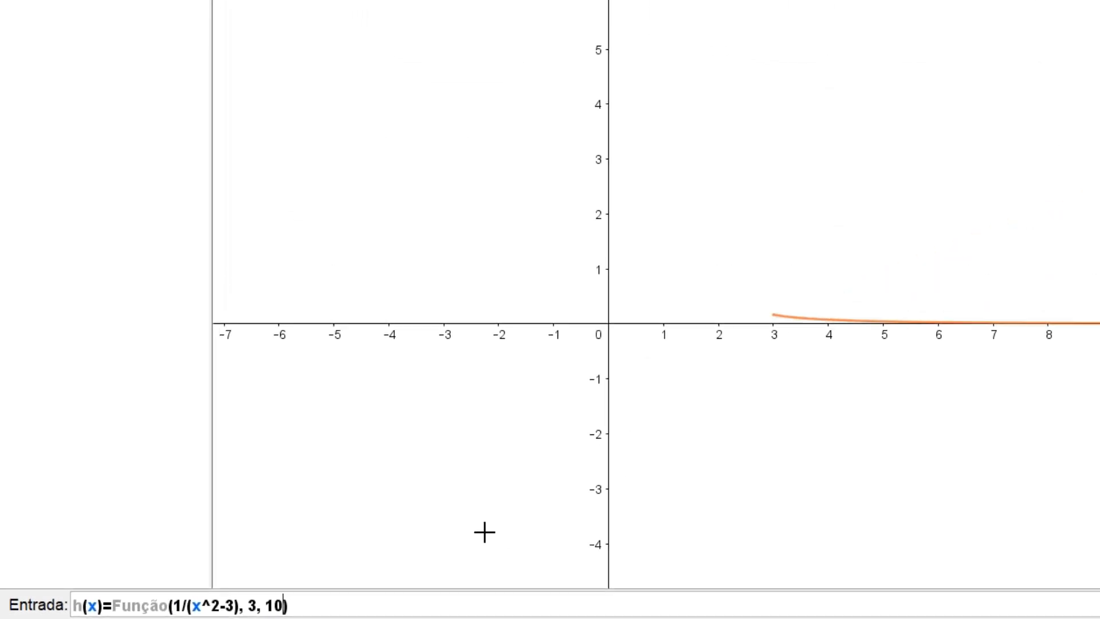
{"action": "key", "text": "End"}
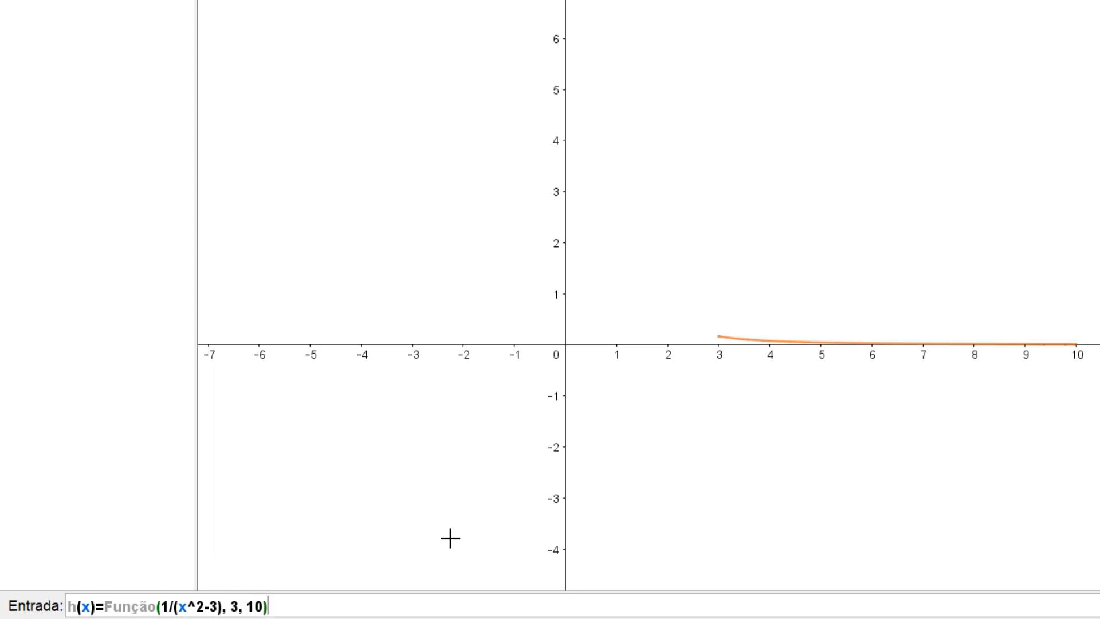
{"action": "key", "text": "Return"}
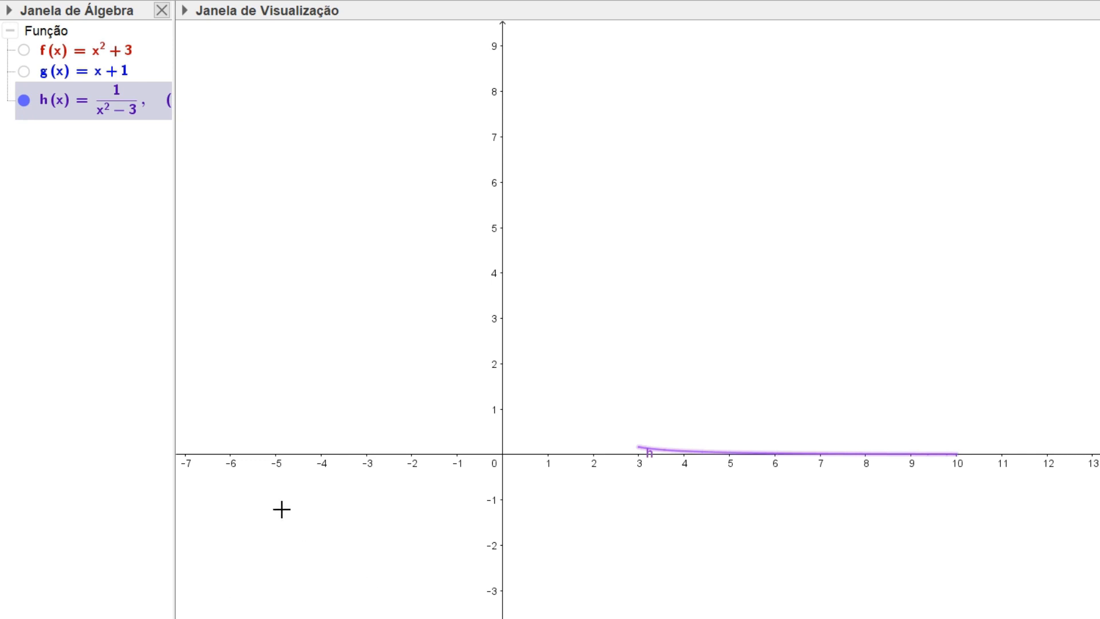
Step: Widen the algebra view to fit h's full definition, and redefine h so its interval begins at x = -3
{"action": "left_click_drag", "start_coordinate": [175, 407], "coordinate": [302, 429]}
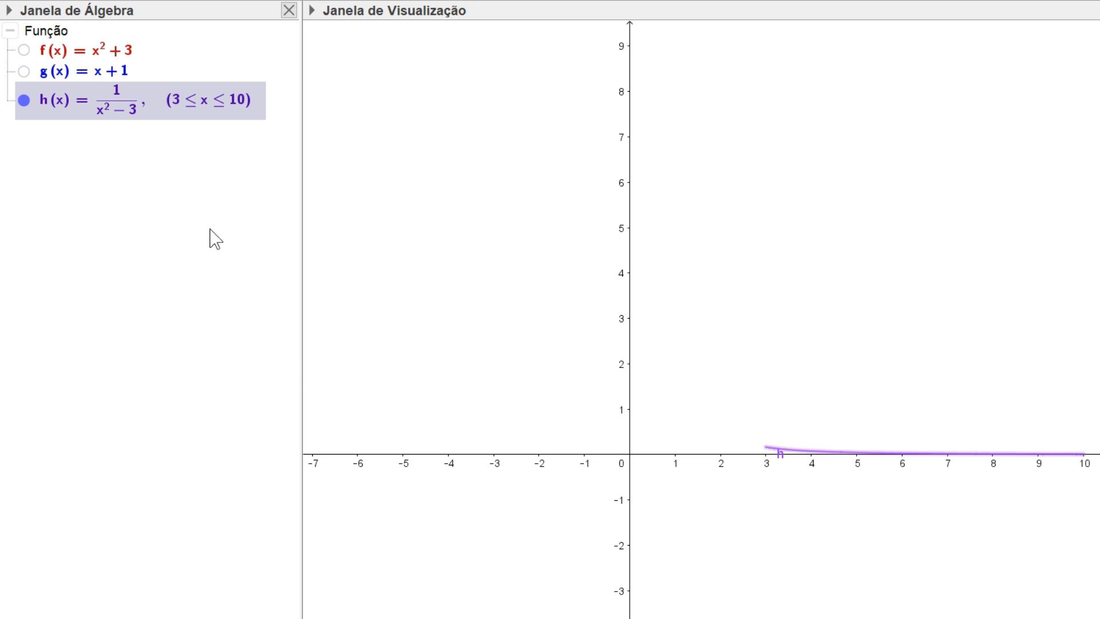
{"action": "double_click", "coordinate": [177, 113]}
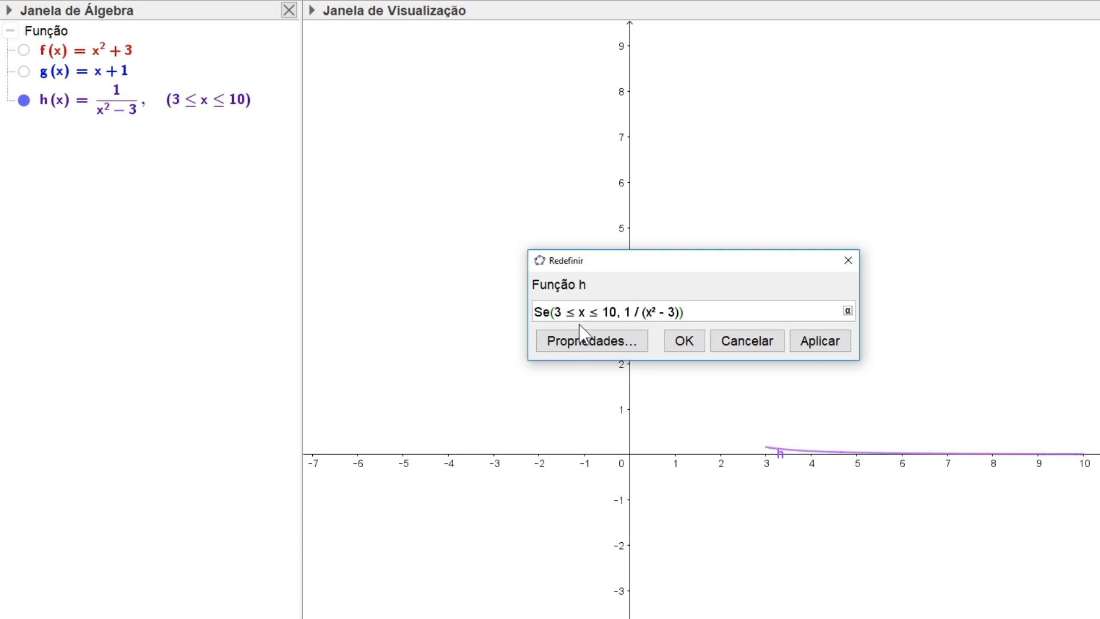
{"action": "type", "text": "-"}
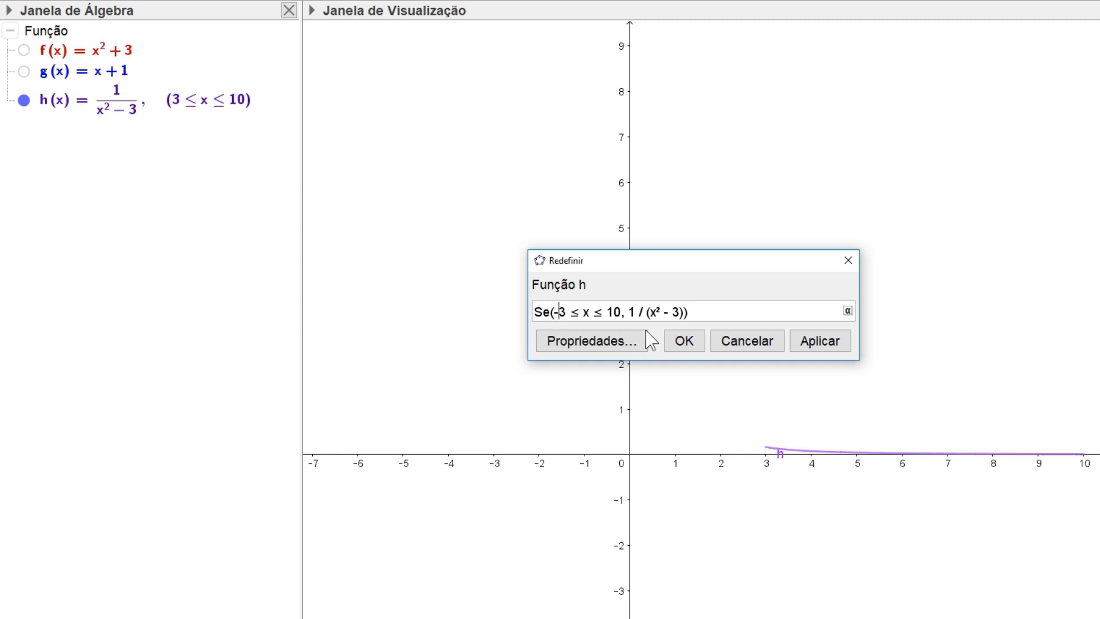
{"action": "left_click", "coordinate": [685, 343]}
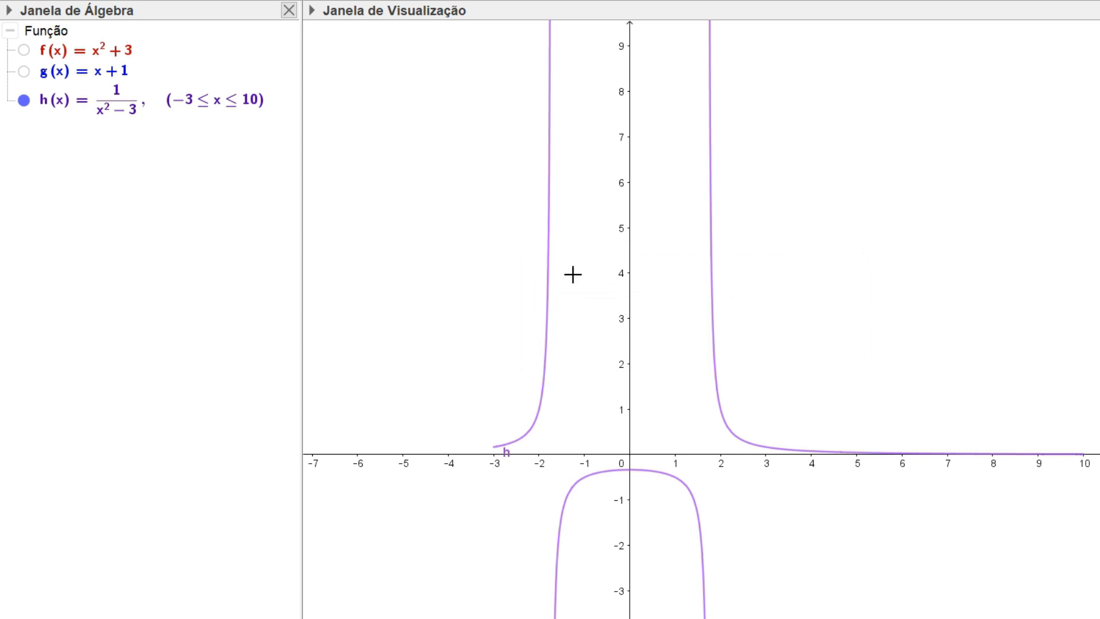
Step: Recolour the curve of h dark green and reduce its line thickness
{"action": "left_click", "coordinate": [549, 245]}
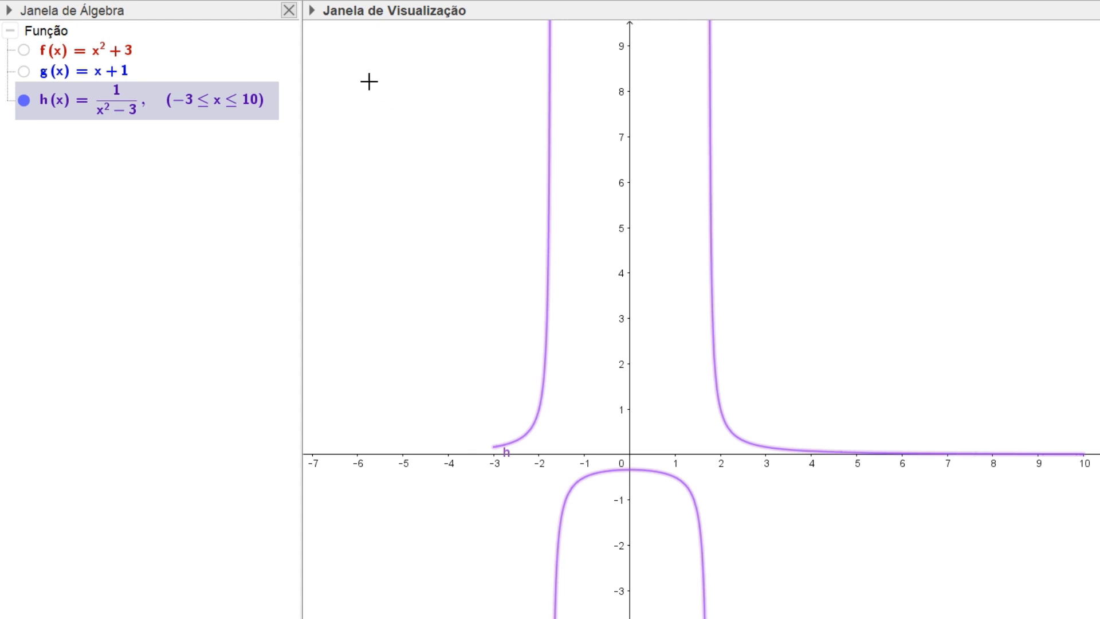
{"action": "left_click", "coordinate": [312, 11]}
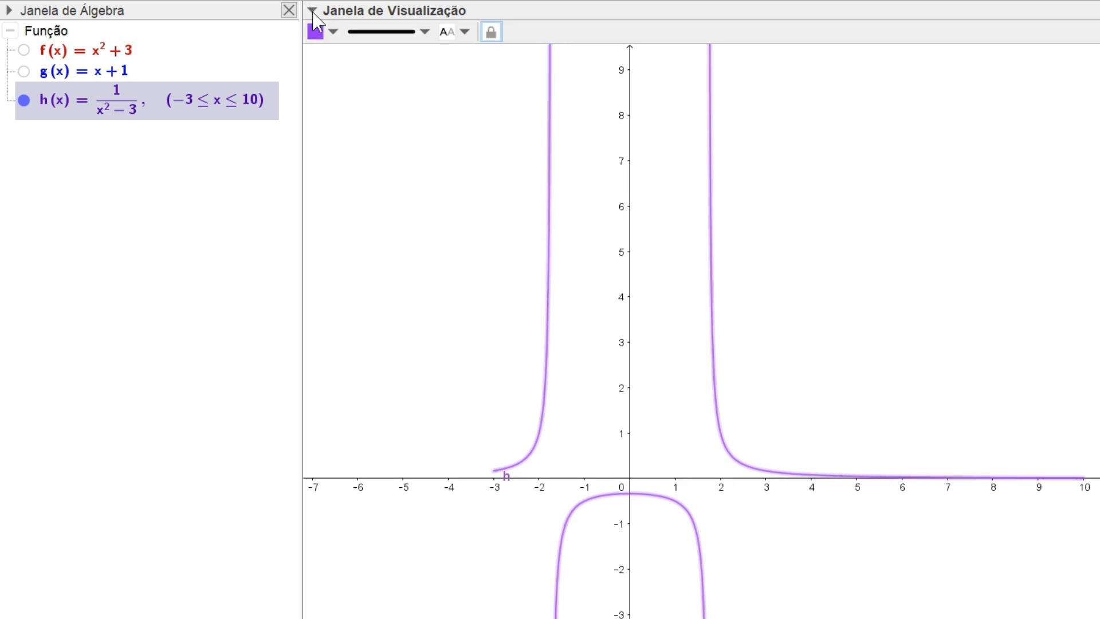
{"action": "left_click", "coordinate": [333, 32]}
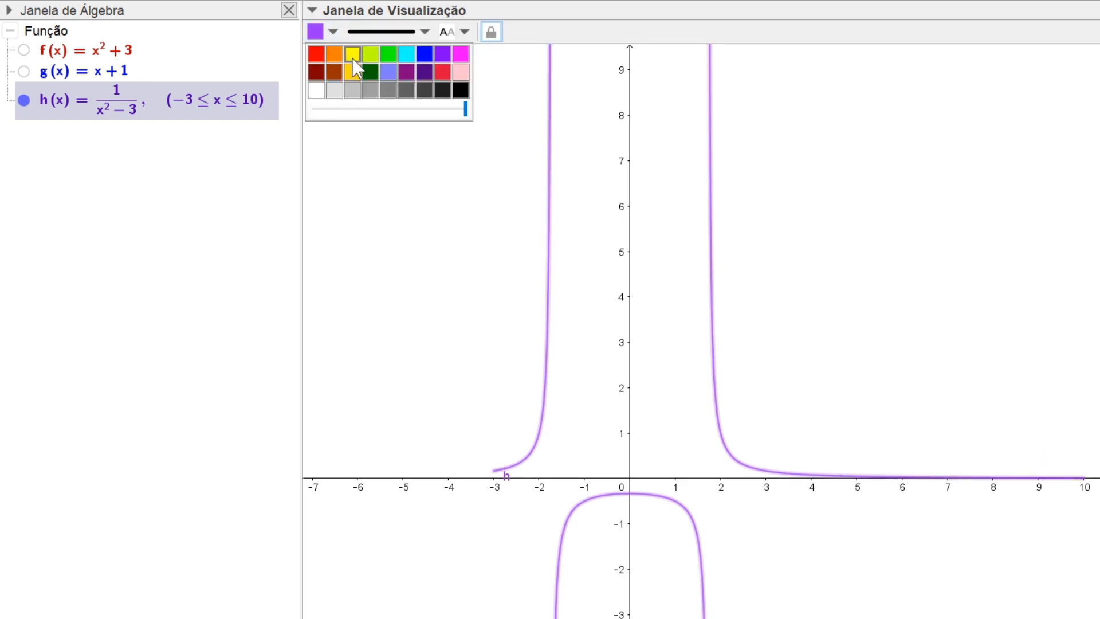
{"action": "left_click", "coordinate": [369, 70]}
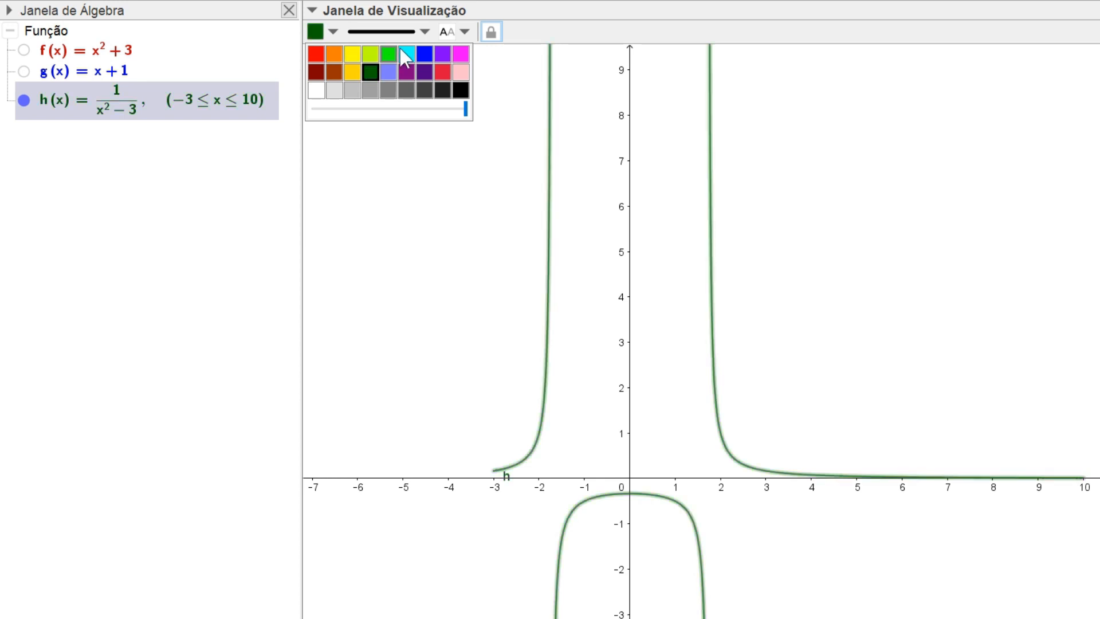
{"action": "left_click", "coordinate": [427, 32]}
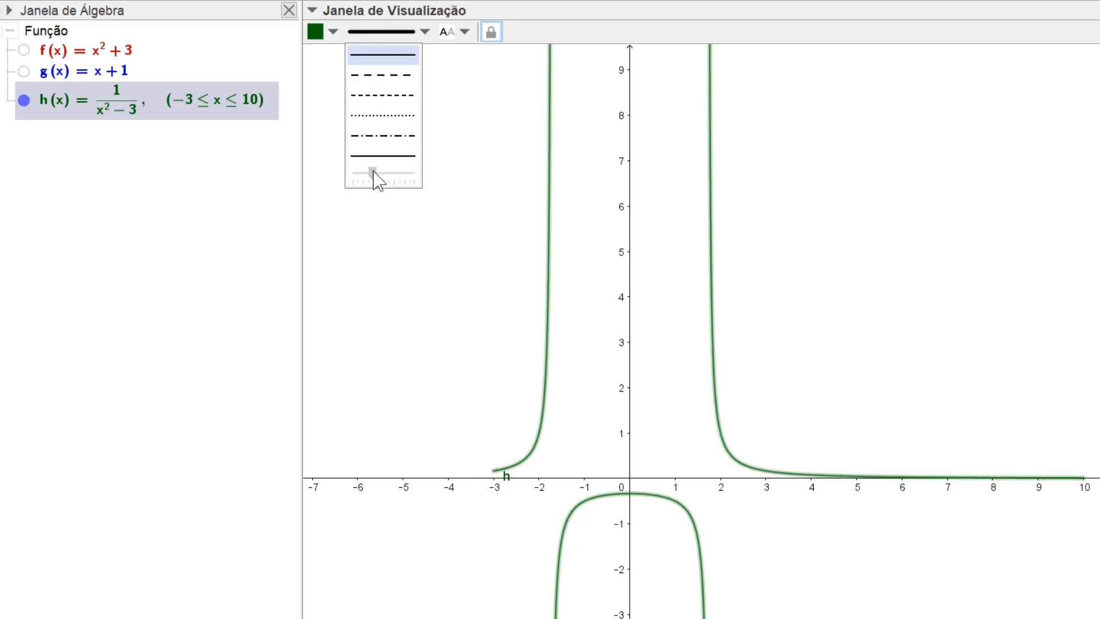
{"action": "left_click_drag", "start_coordinate": [373, 172], "coordinate": [364, 177]}
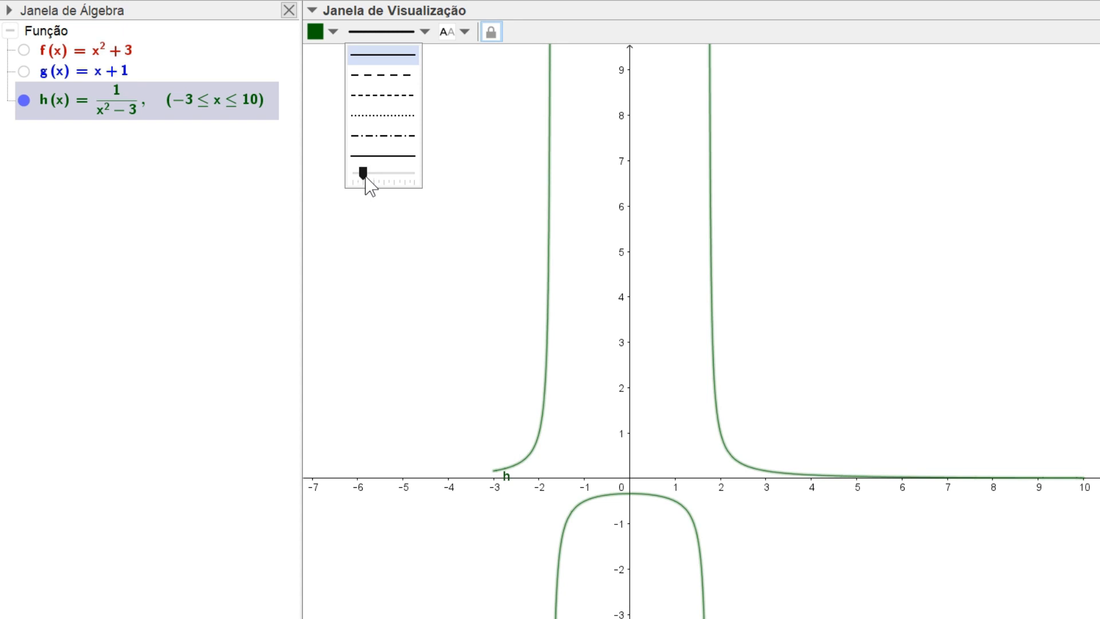
Step: Hide the label of h in the graphics view and collapse that view's style bar
{"action": "left_click", "coordinate": [465, 33]}
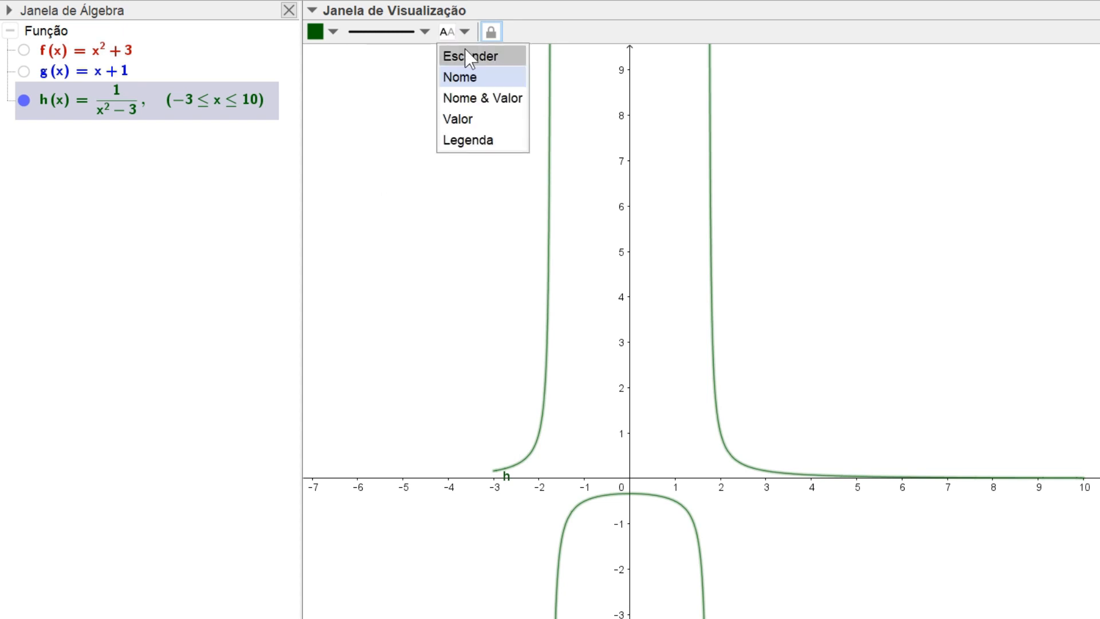
{"action": "left_click", "coordinate": [466, 55]}
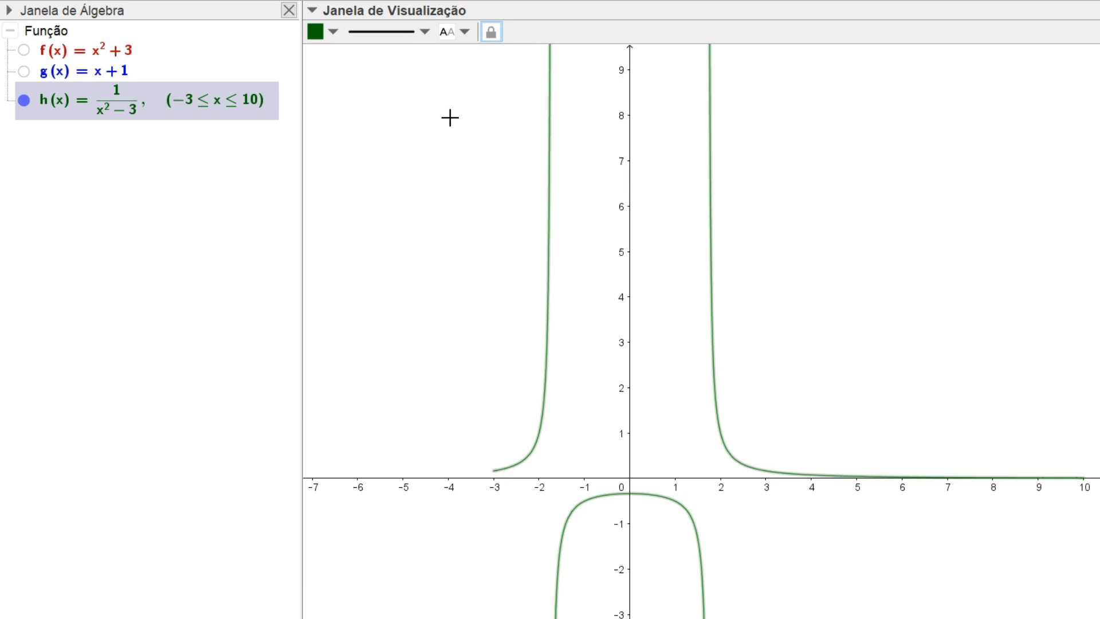
{"action": "left_click", "coordinate": [313, 11]}
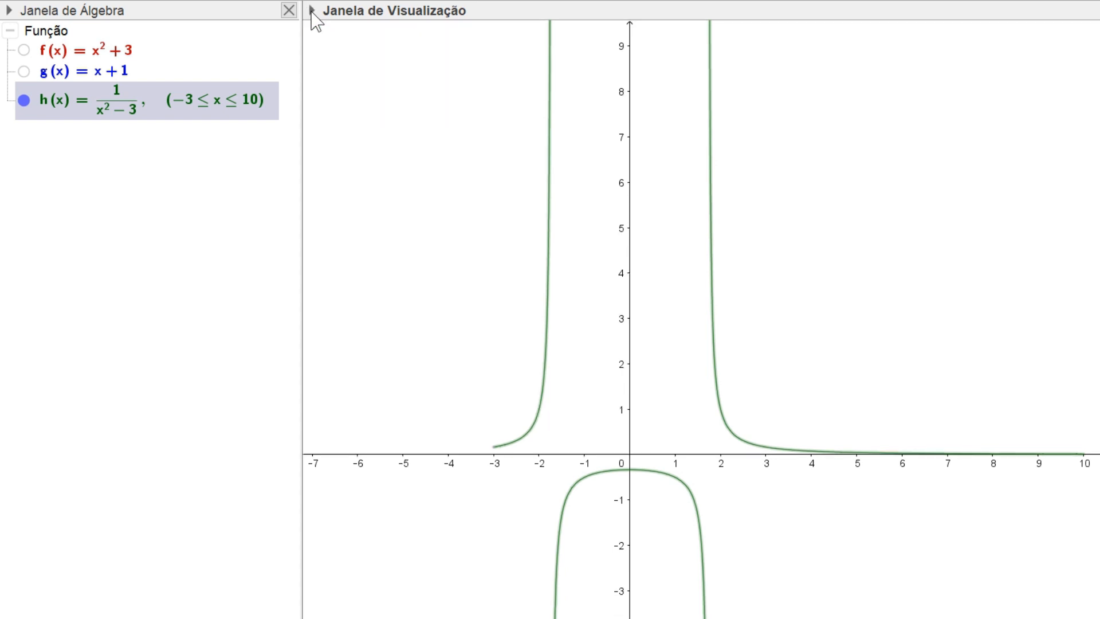
Step: Examine the basic, colour, style, advanced and scripting properties of function h, and close its preferences
{"action": "right_click", "coordinate": [551, 122]}
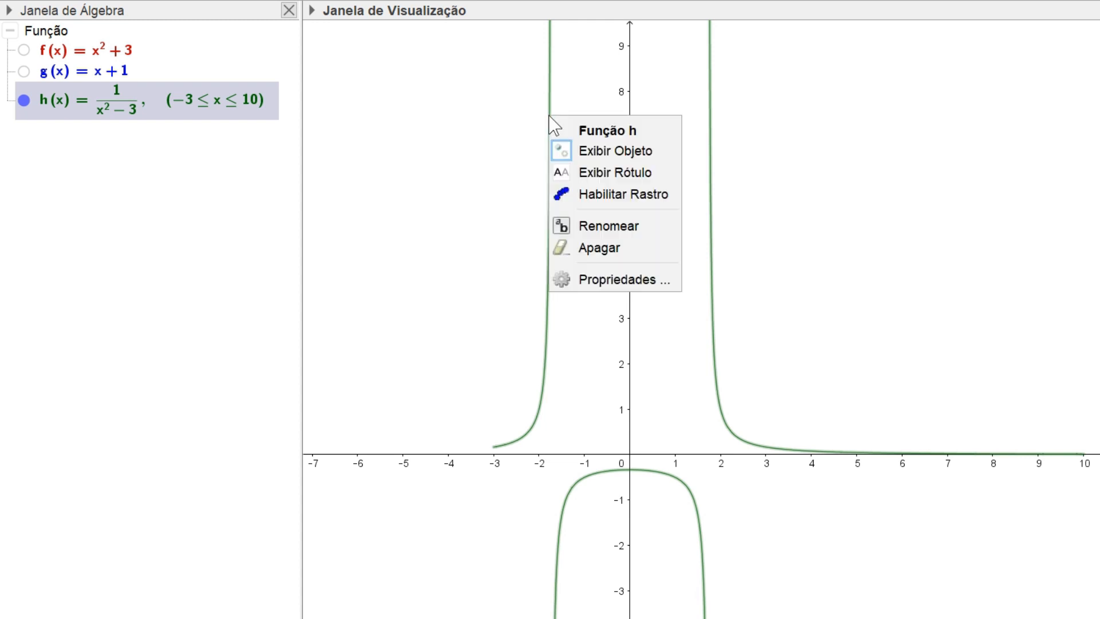
{"action": "left_click", "coordinate": [611, 274]}
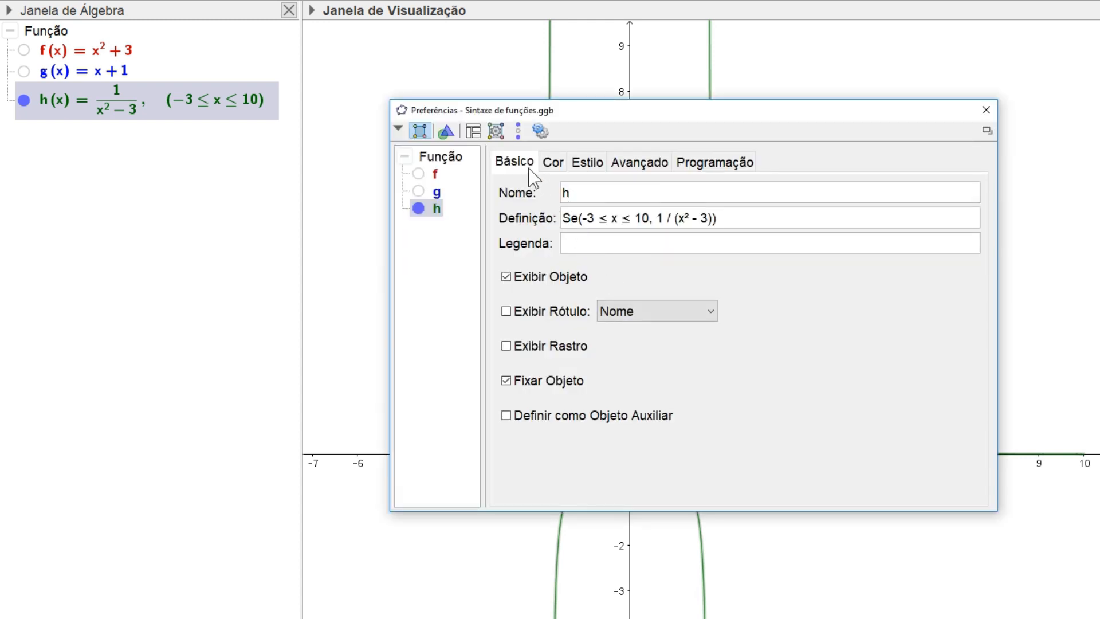
{"action": "left_click", "coordinate": [554, 168]}
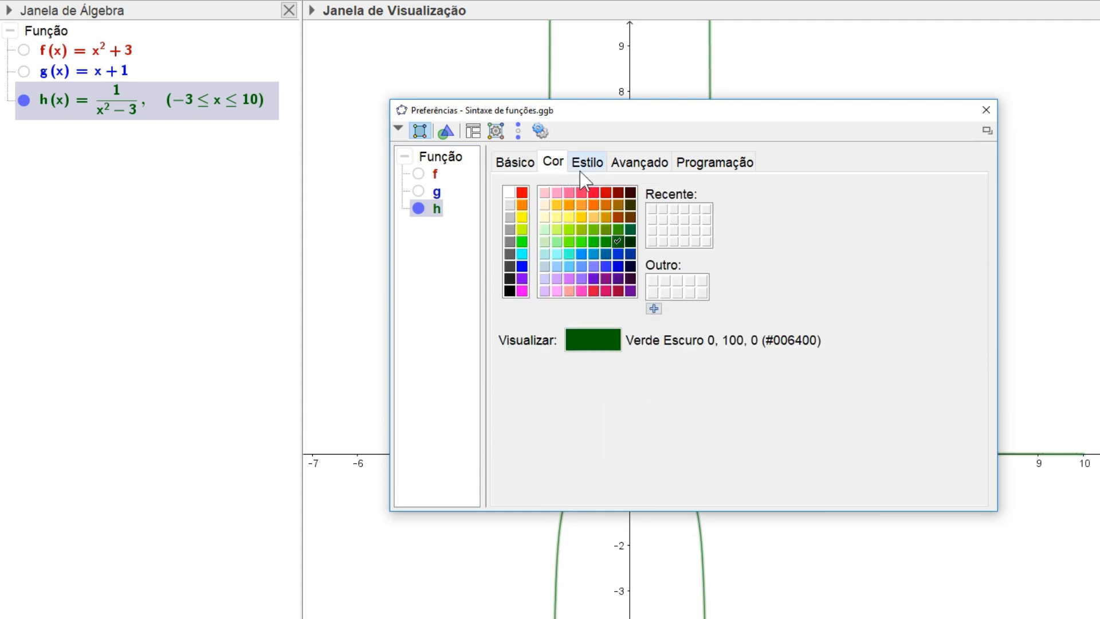
{"action": "left_click", "coordinate": [595, 172]}
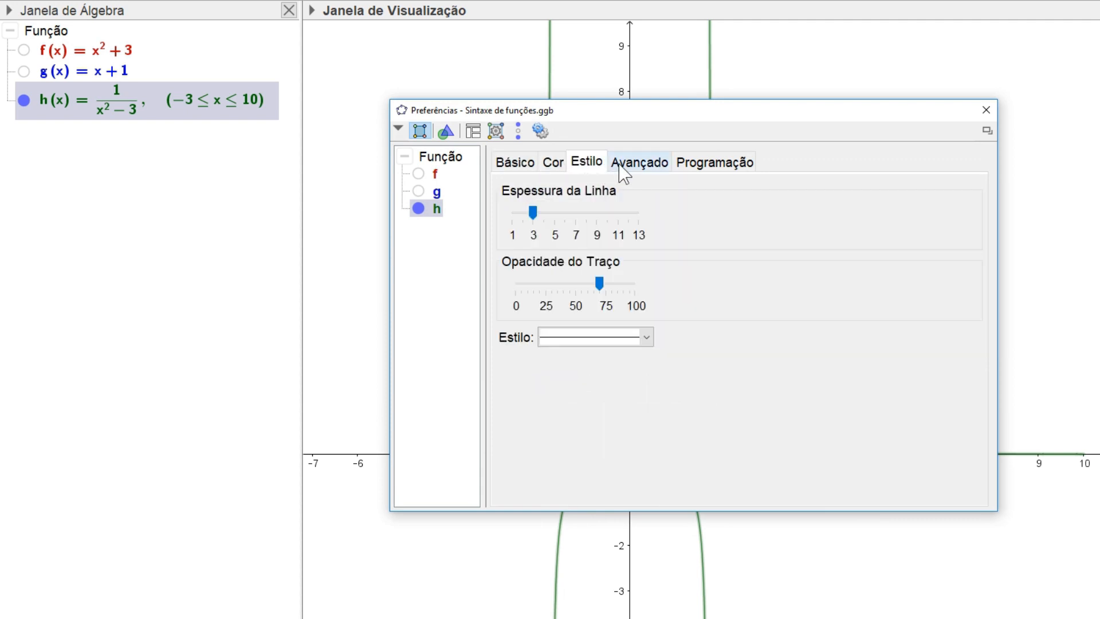
{"action": "left_click", "coordinate": [623, 172]}
{"action": "left_click", "coordinate": [700, 173]}
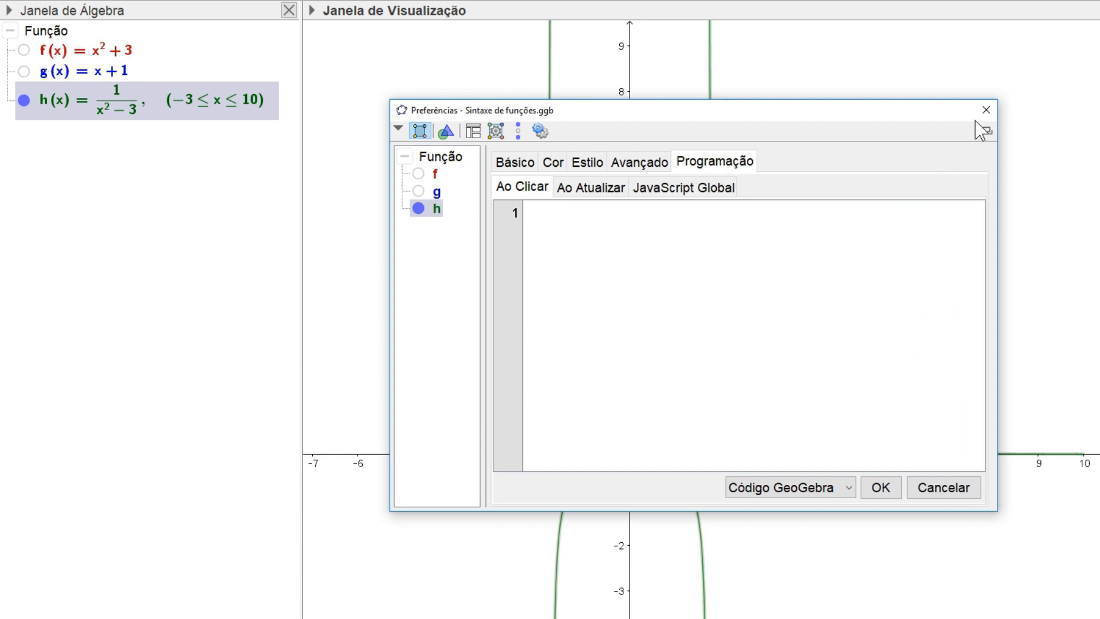
{"action": "left_click", "coordinate": [986, 110]}
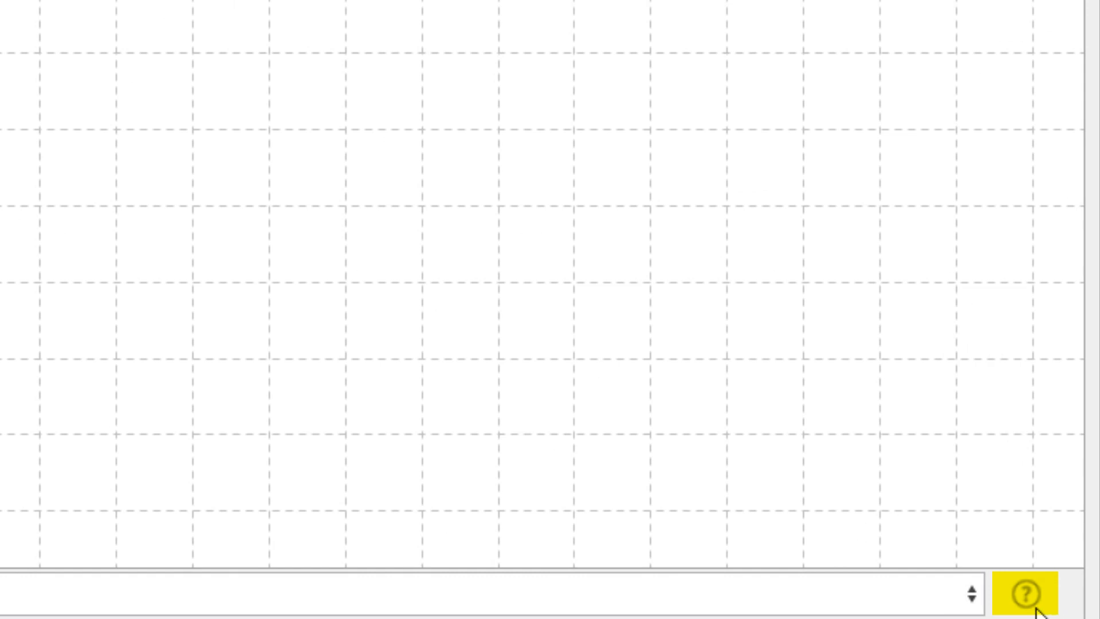
Step: Display the Funções Matemáticas in the input help and enlarge the area that lists them
{"action": "left_click", "coordinate": [1033, 604]}
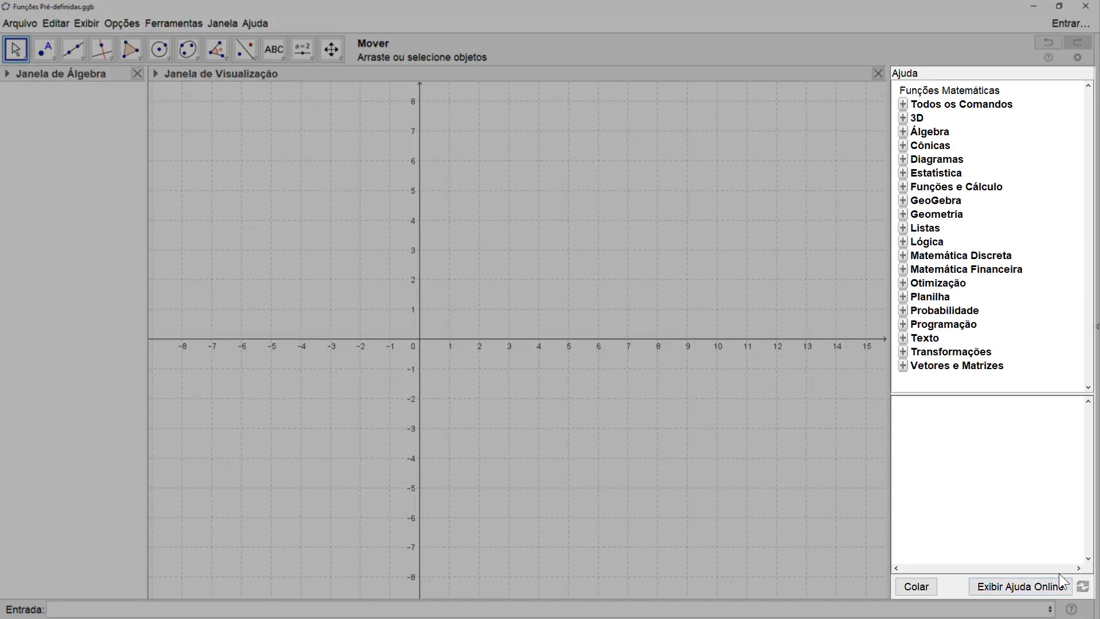
{"action": "left_click", "coordinate": [974, 94]}
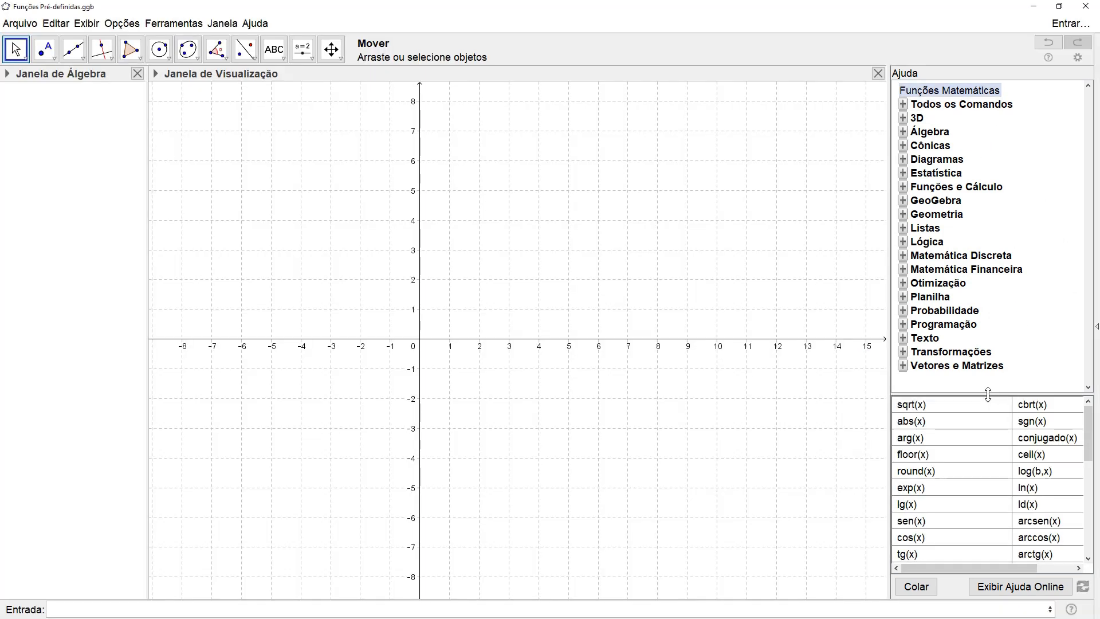
{"action": "left_click_drag", "start_coordinate": [987, 394], "coordinate": [985, 316]}
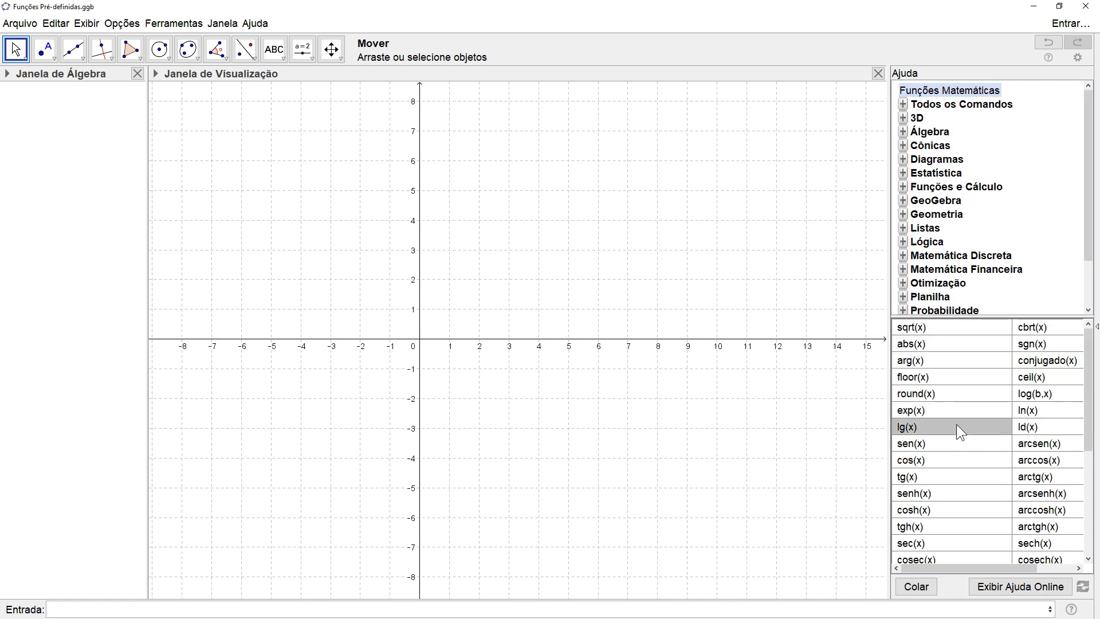
{"action": "left_click_drag", "start_coordinate": [889, 422], "coordinate": [872, 423]}
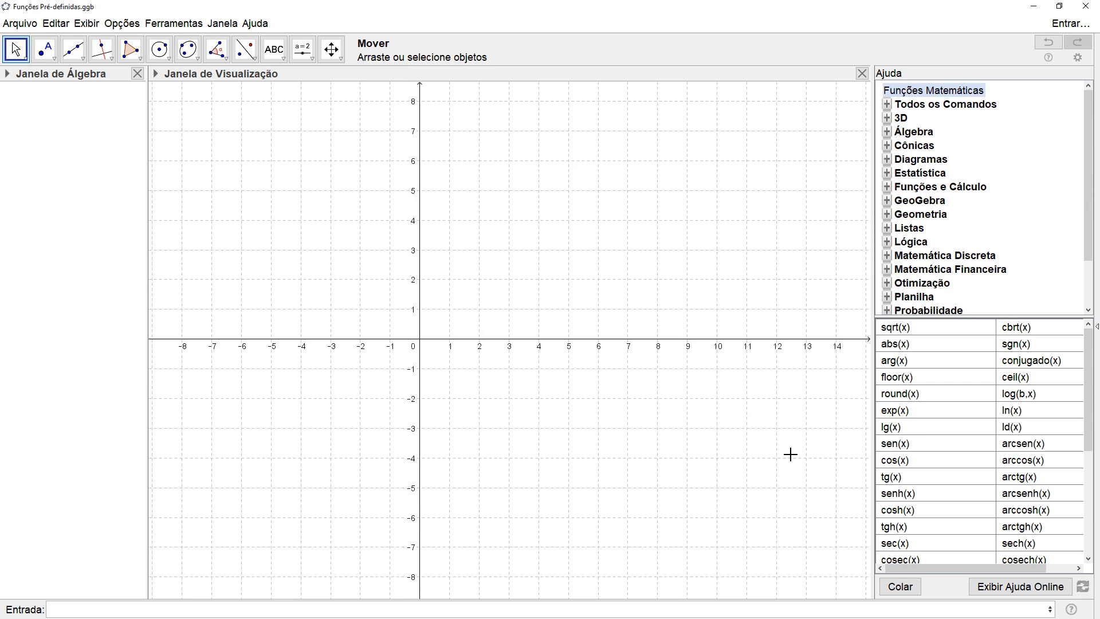
Step: Insert the predefined function sqrt(x) from the help list and create it as a new function
{"action": "left_click", "coordinate": [914, 328]}
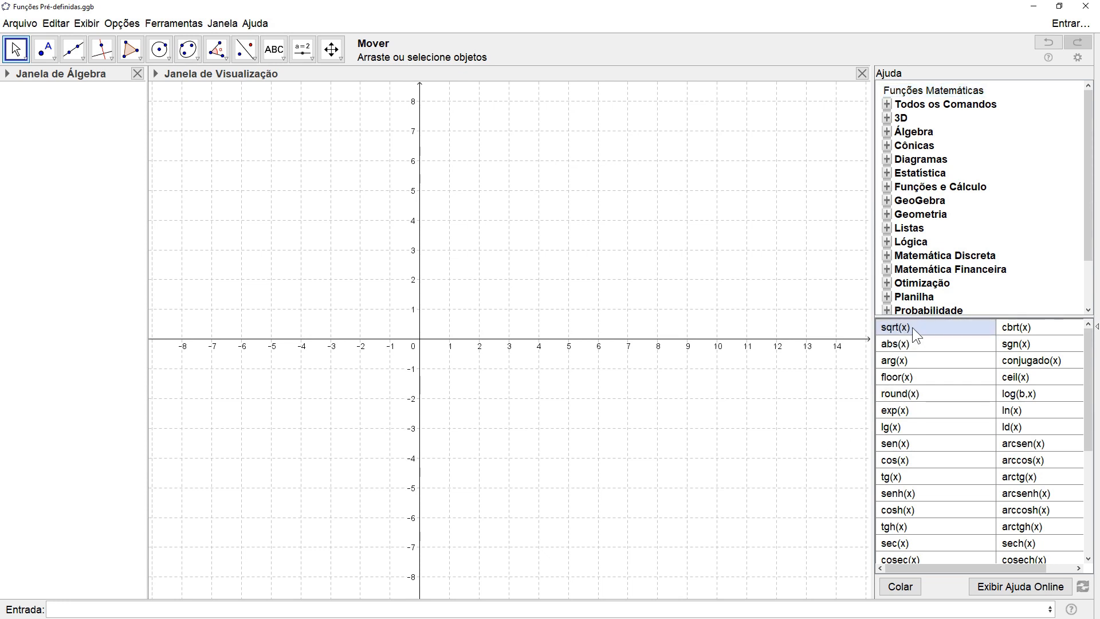
{"action": "double_click", "coordinate": [912, 328]}
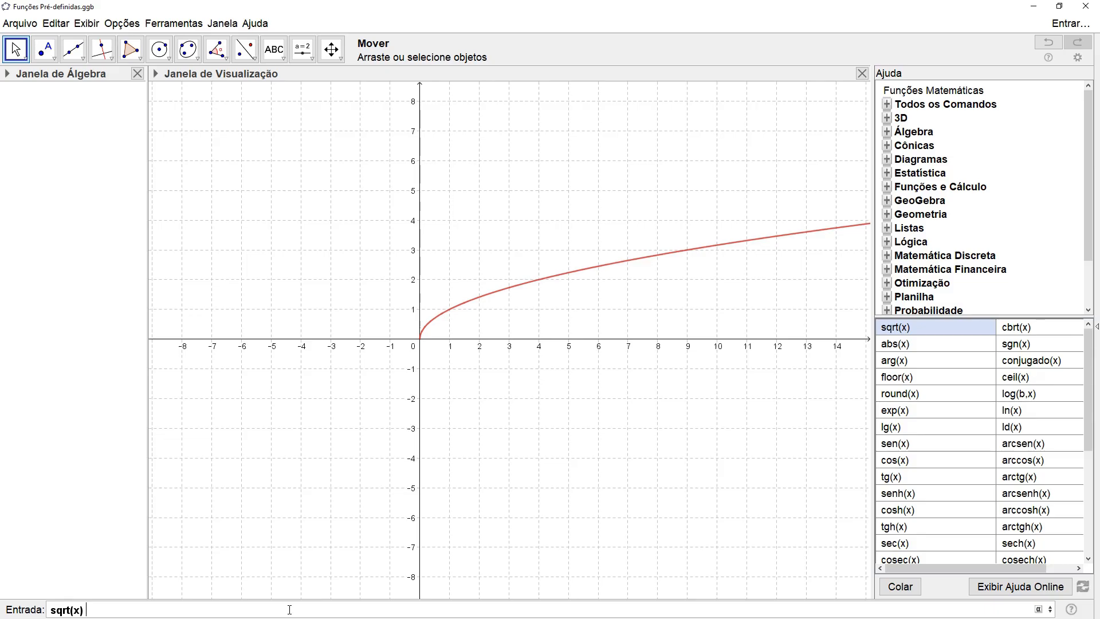
{"action": "key", "text": "Return"}
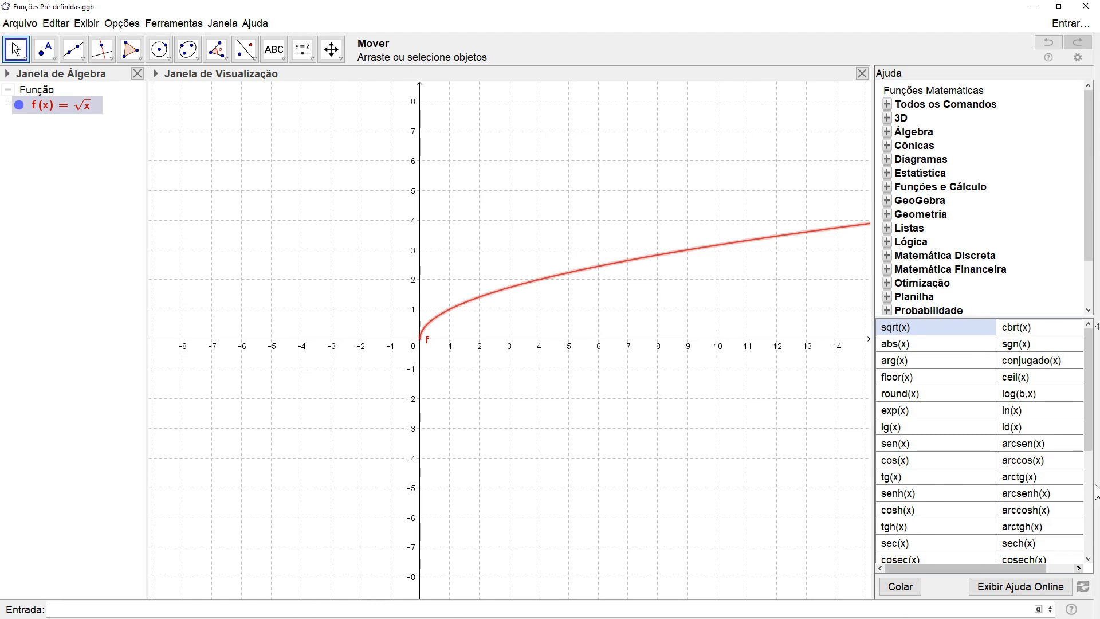
Step: Insert RaizNÉsima(x, n) from the predefined functions, replace n with 5, and create the fifth-root function
{"action": "scroll", "coordinate": [1066, 493], "scroll_direction": "down", "scroll_amount": 4}
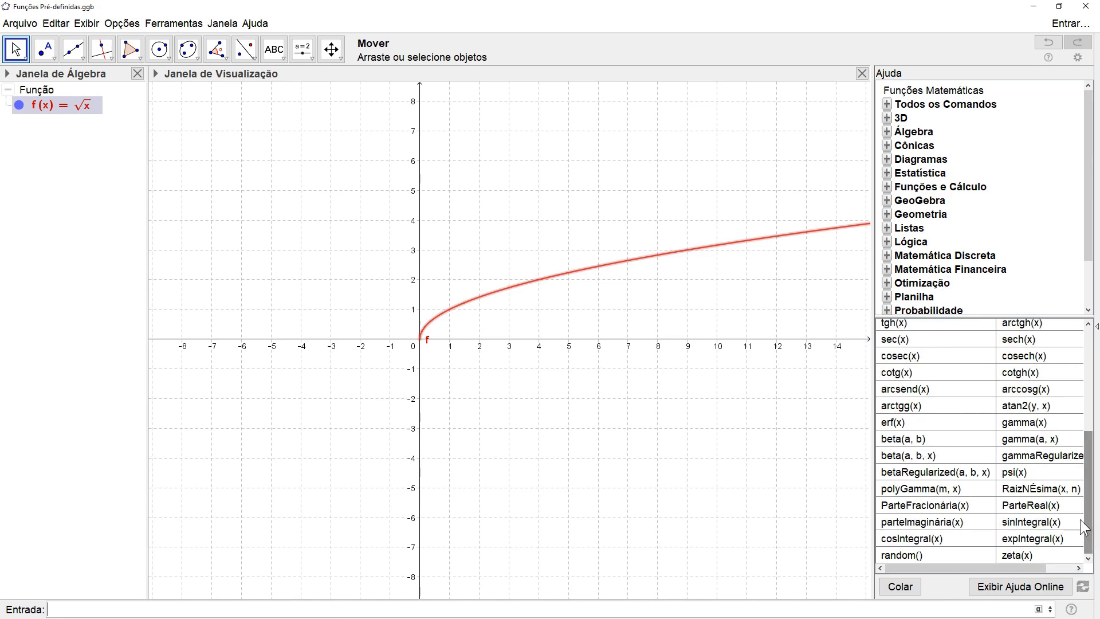
{"action": "double_click", "coordinate": [1064, 491]}
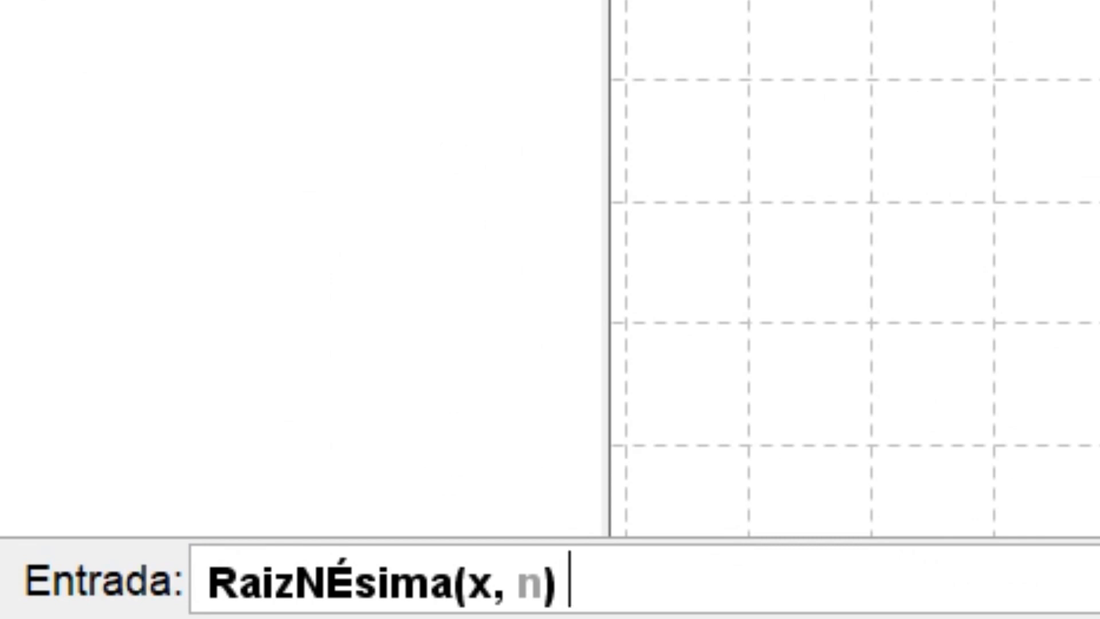
{"action": "key", "text": "Left"}
{"action": "key", "text": "Left"}
{"action": "key", "text": "Left"}
{"action": "key", "text": "Left"}
{"action": "key", "text": "Right"}
{"action": "key", "text": "Right"}
{"action": "key", "text": "shift+Right"}
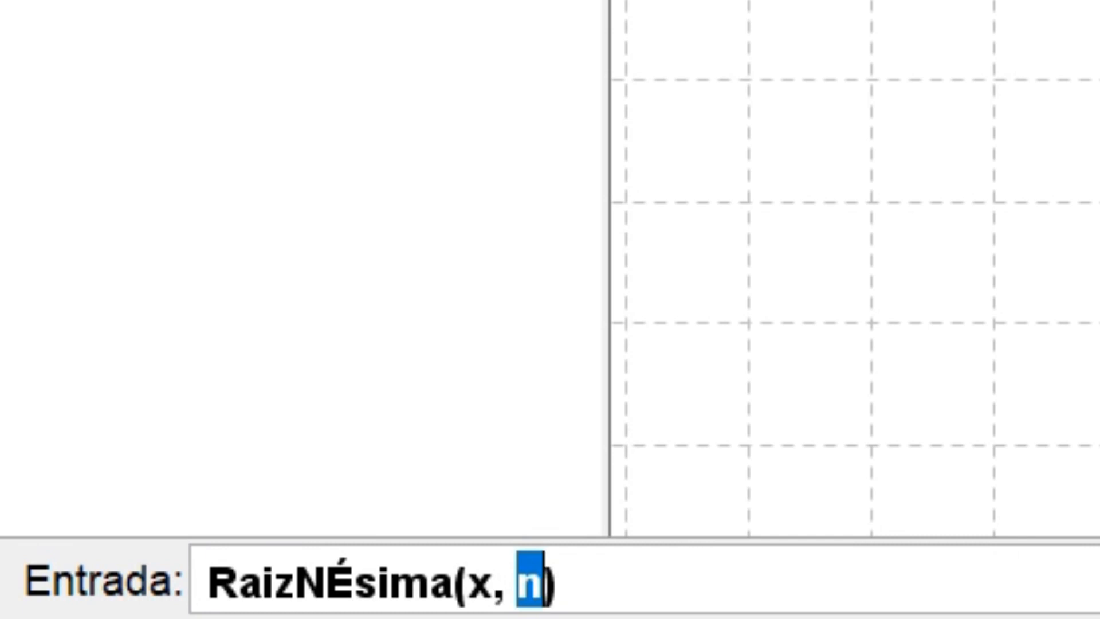
{"action": "type", "text": "5"}
{"action": "key", "text": "Return"}
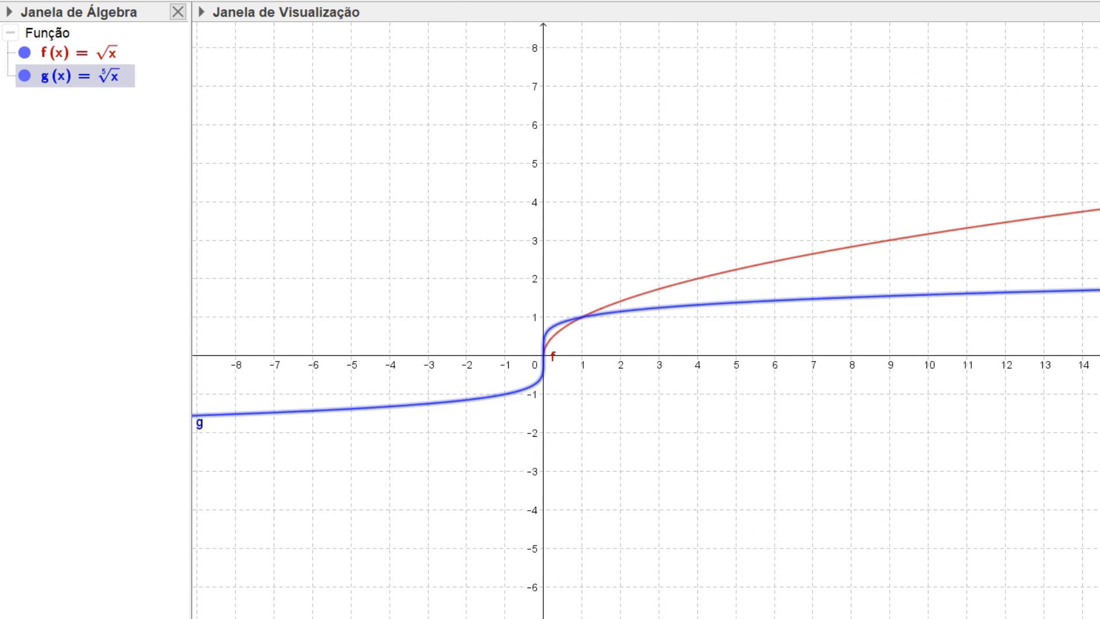
Step: Hide the square-root and fifth-root curves, and define h(x)=abs(x) through direct entry
{"action": "left_click", "coordinate": [24, 53]}
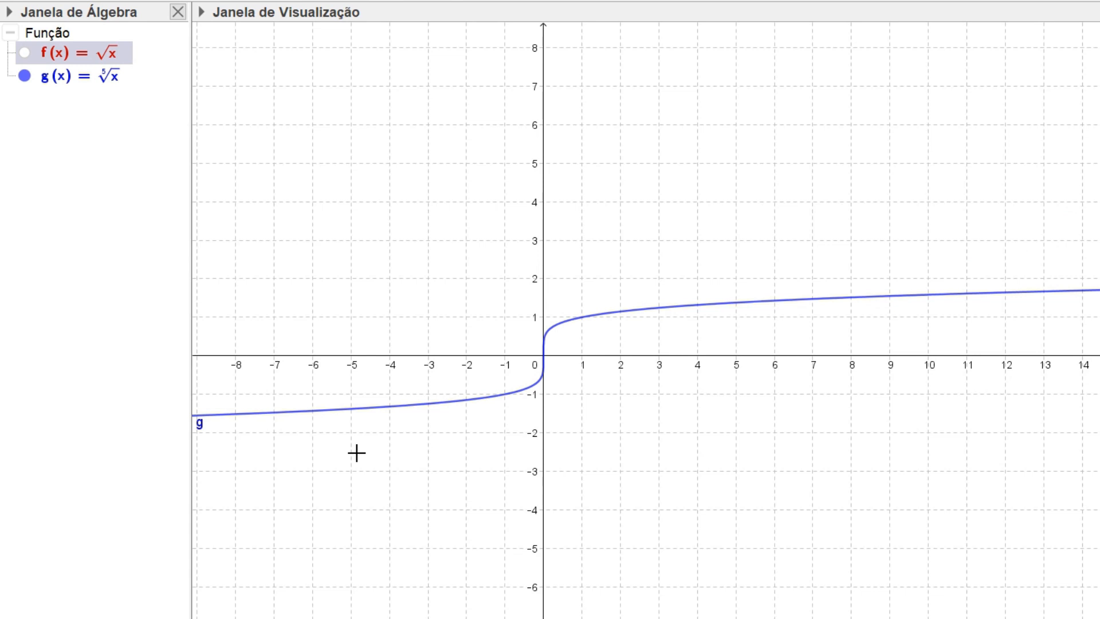
{"action": "left_click", "coordinate": [24, 76]}
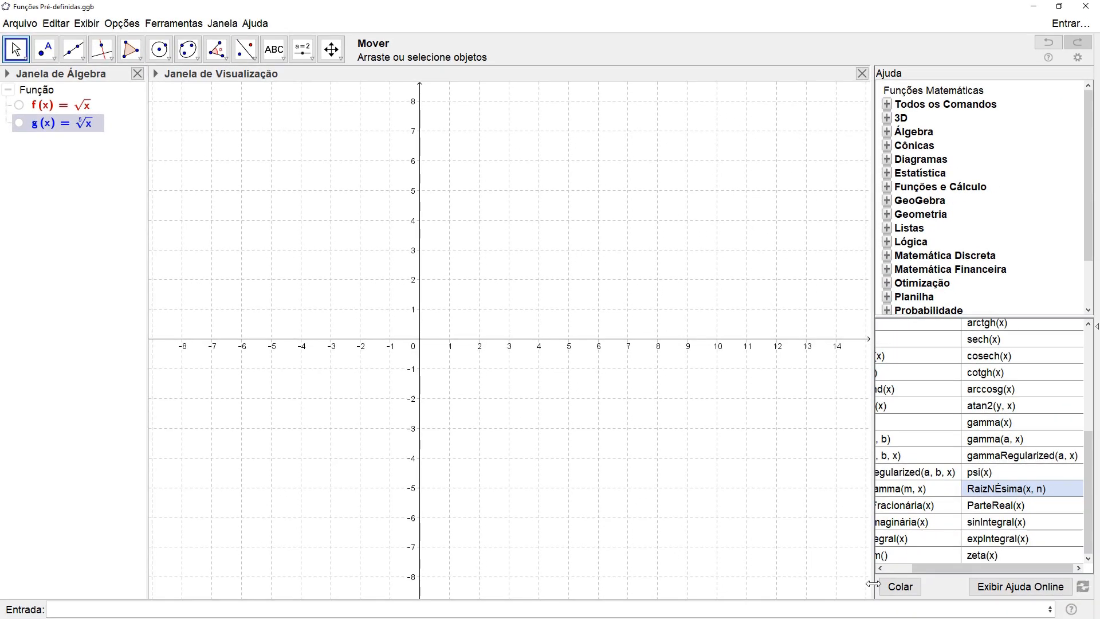
{"action": "left_click_drag", "start_coordinate": [933, 570], "coordinate": [922, 570]}
{"action": "left_click_drag", "start_coordinate": [911, 570], "coordinate": [899, 570]}
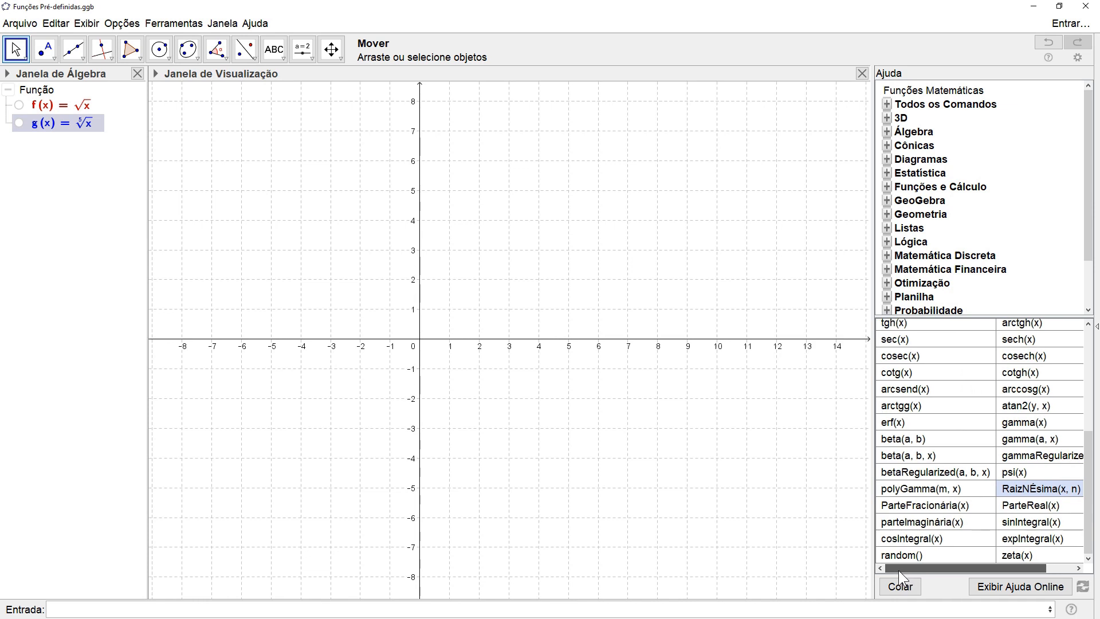
{"action": "left_click_drag", "start_coordinate": [1093, 516], "coordinate": [1095, 404]}
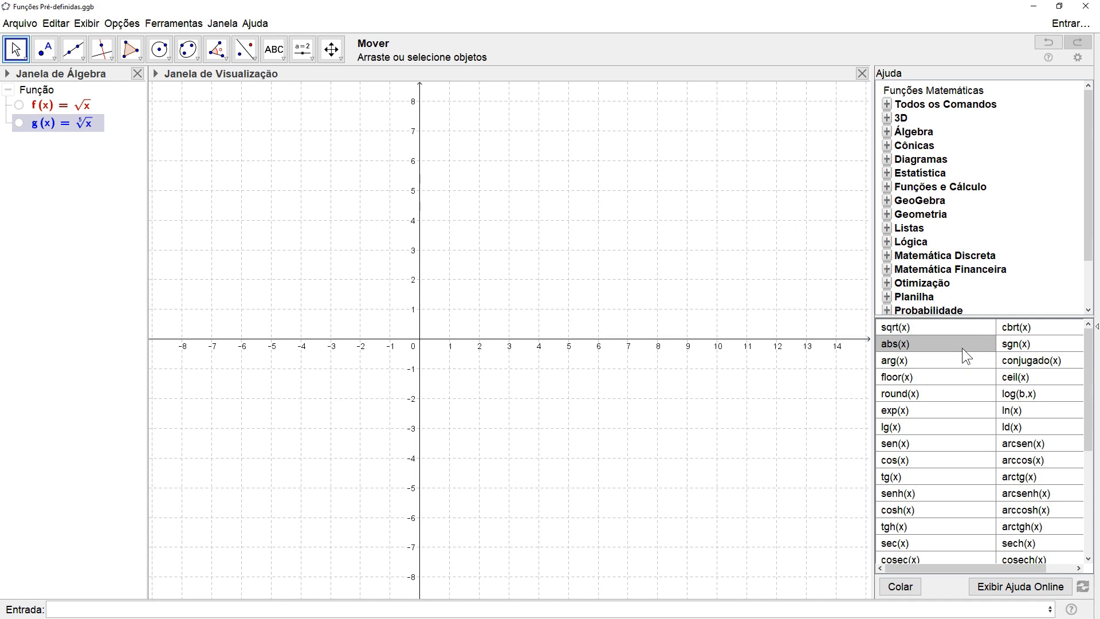
{"action": "left_click", "coordinate": [762, 606]}
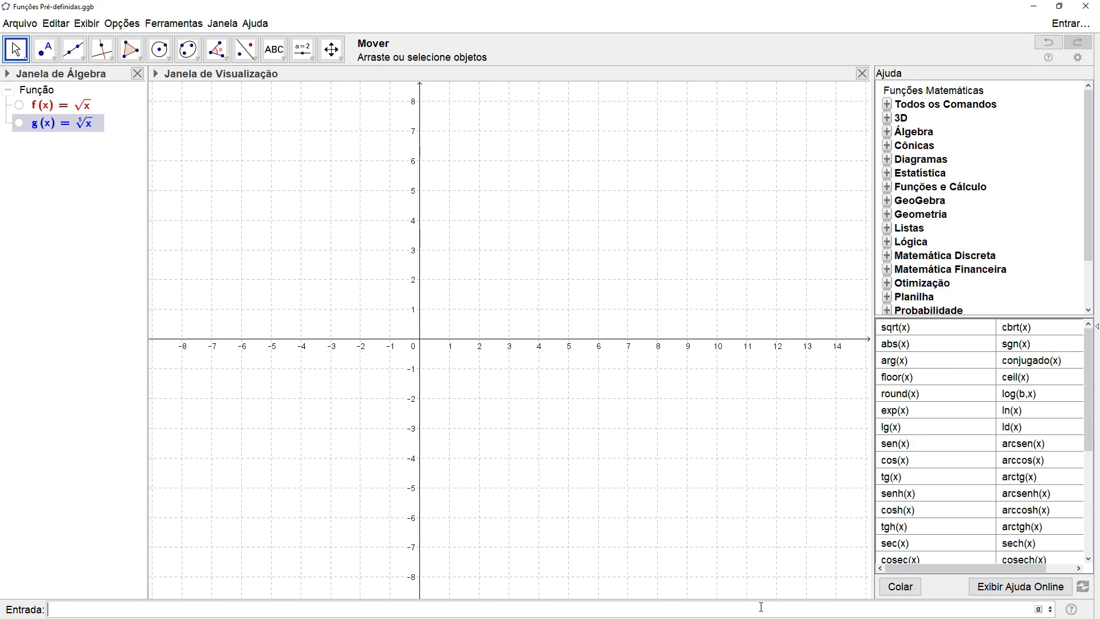
{"action": "type", "text": "h(x)="}
{"action": "type", "text": "abs(x"}
{"action": "key", "text": "Return"}
{"action": "key", "text": "Return"}
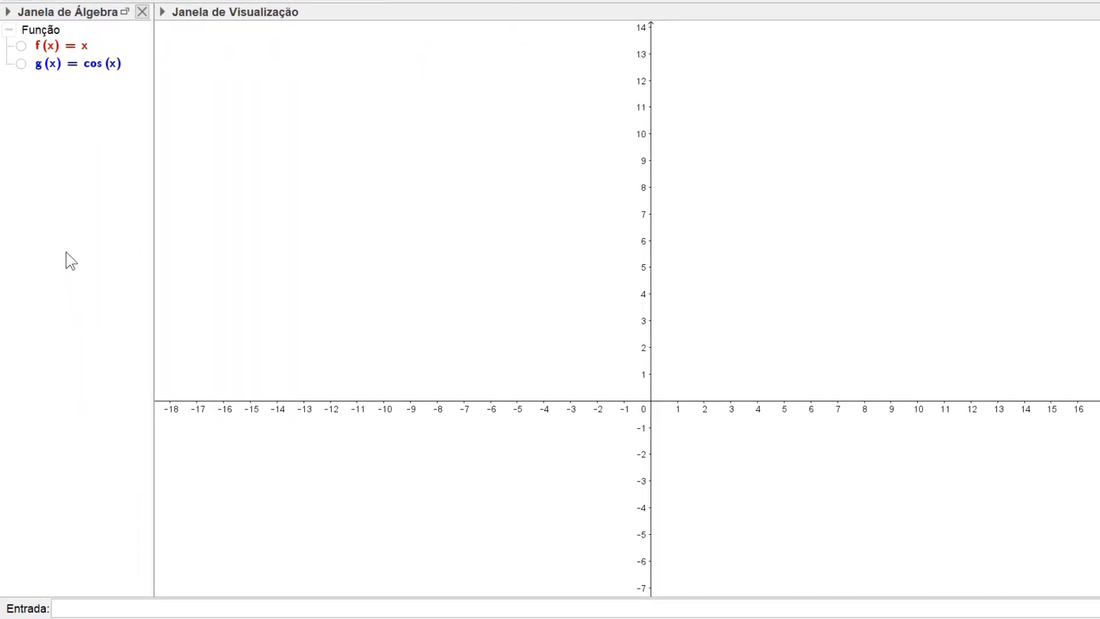
Step: Show and hide the graphs of f(x) = x and g(x) = cos(x) in turn to view each one
{"action": "left_click", "coordinate": [21, 46]}
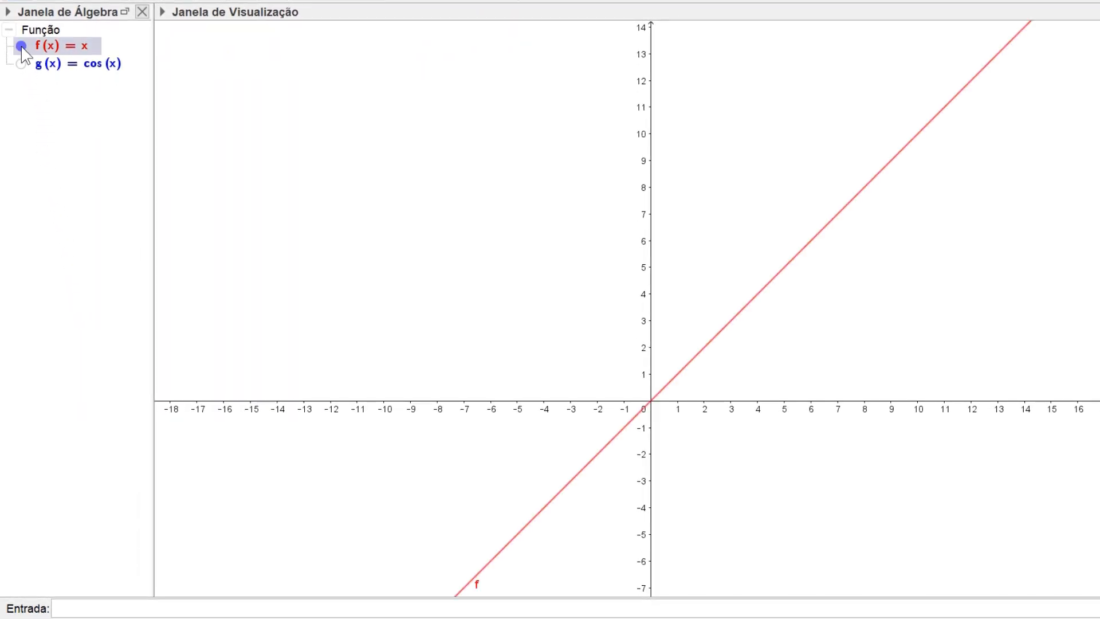
{"action": "left_click", "coordinate": [22, 47]}
{"action": "left_click", "coordinate": [21, 64]}
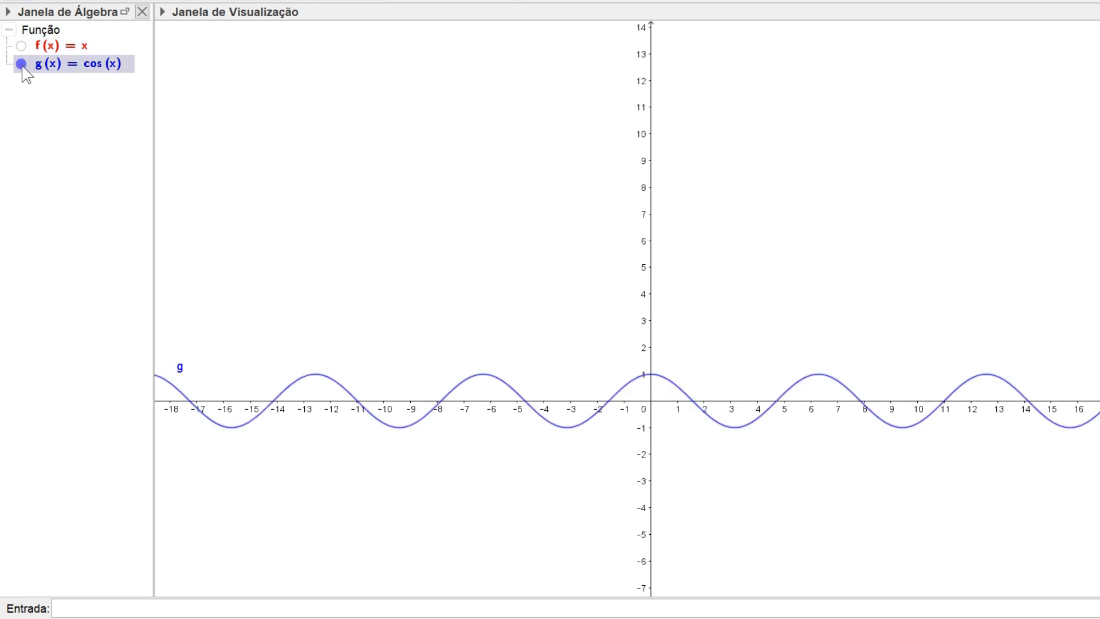
{"action": "left_click", "coordinate": [21, 63]}
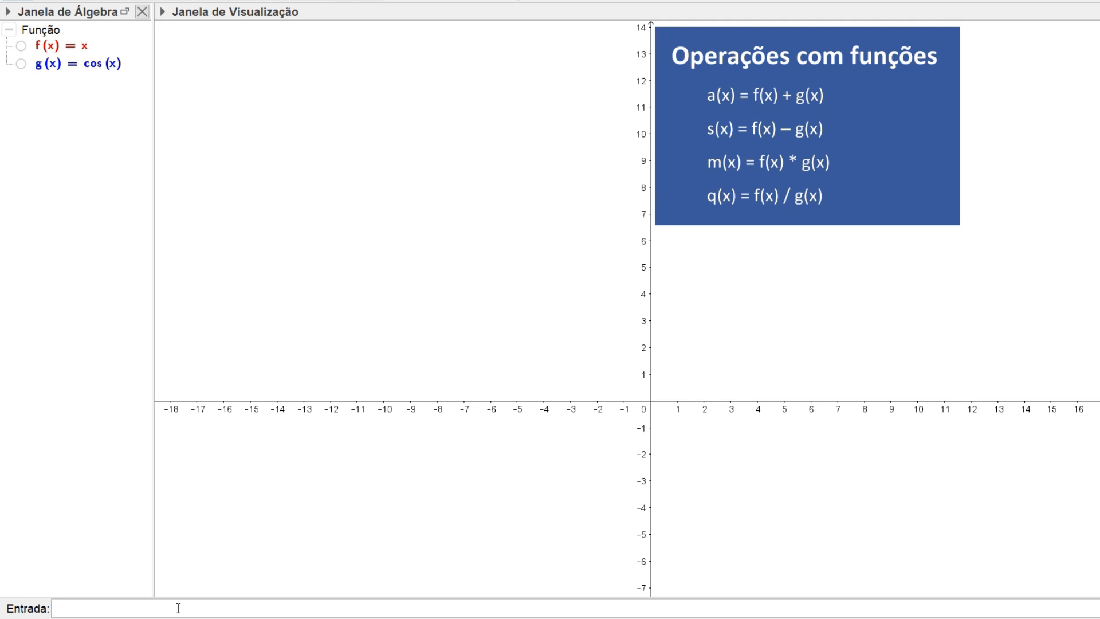
Step: Define m(x)=f*g as the product of the two functions, and compress the y-axis scale to fit more of its graph
{"action": "type", "text": "m"}
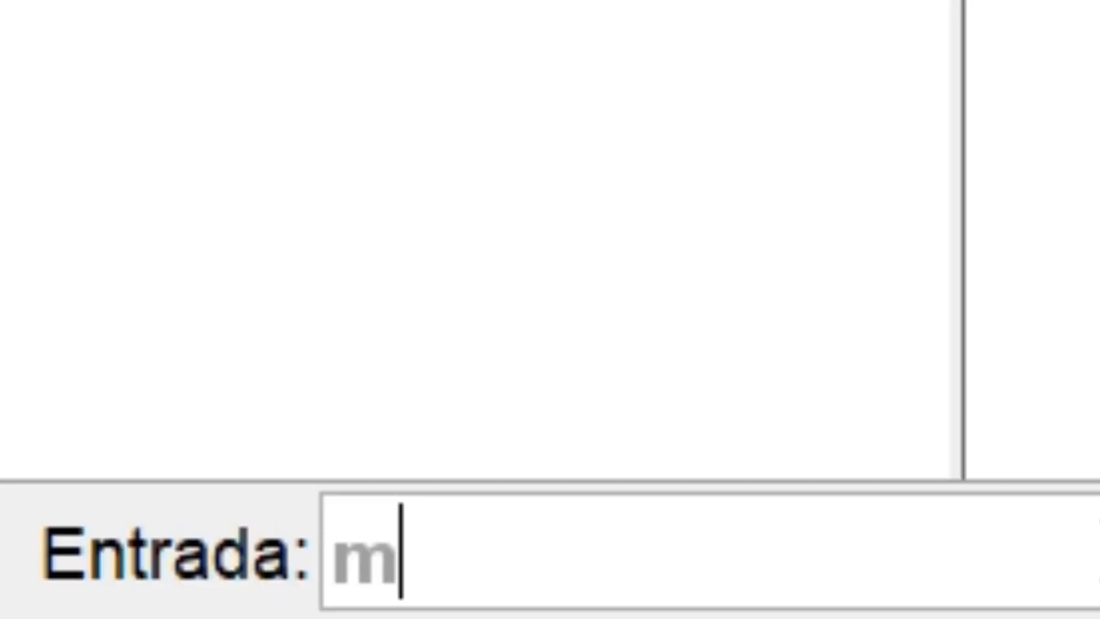
{"action": "type", "text": "(x)="}
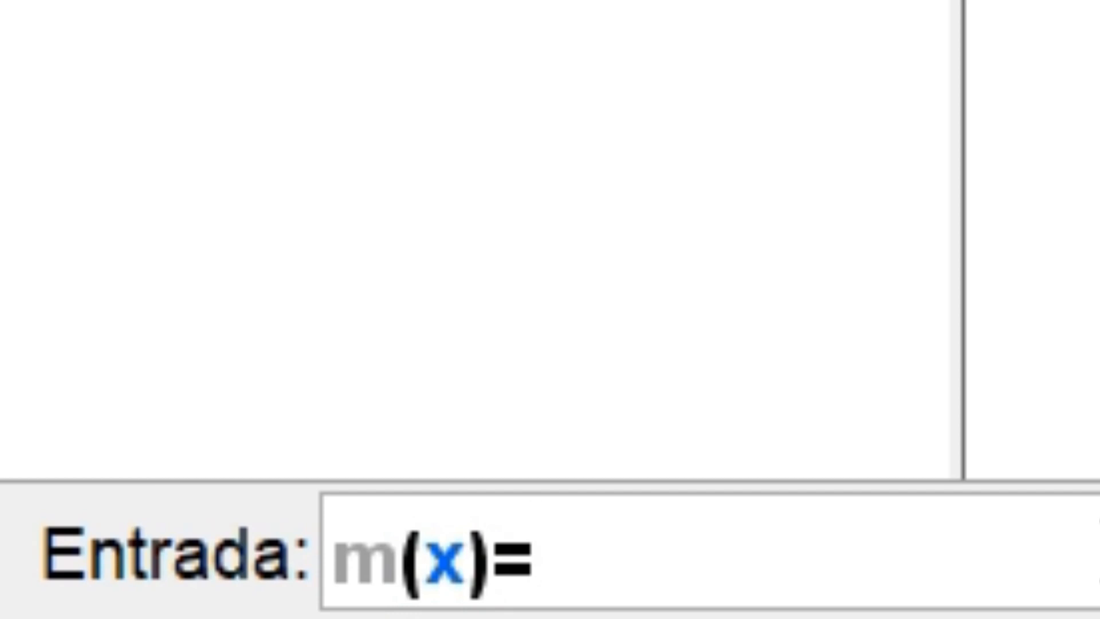
{"action": "type", "text": "f*g"}
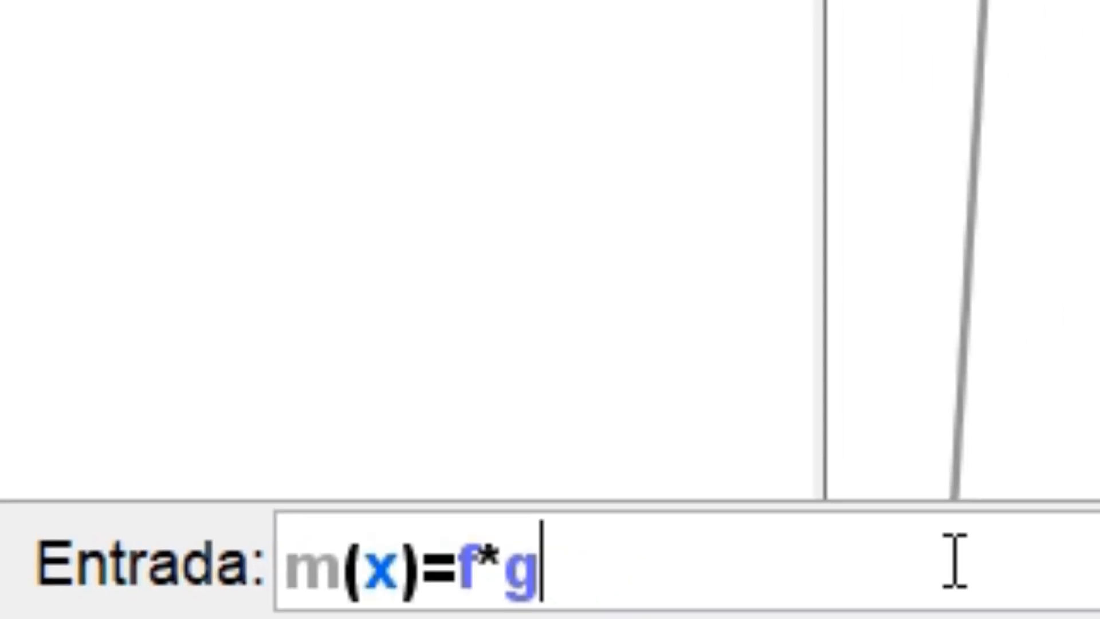
{"action": "key", "text": "Return"}
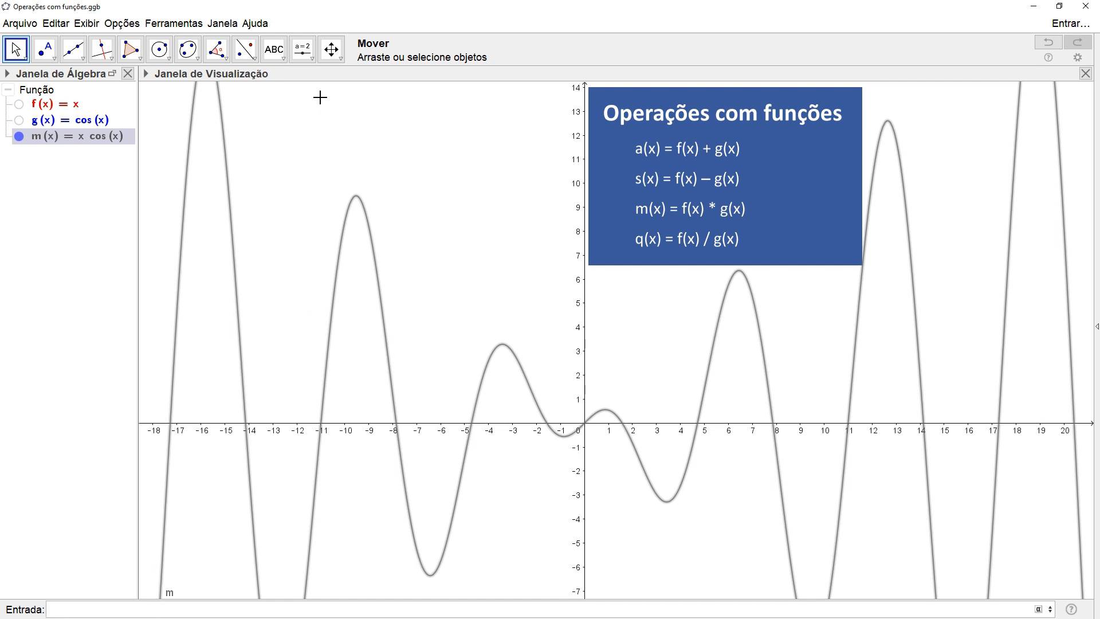
{"action": "left_click", "coordinate": [331, 56]}
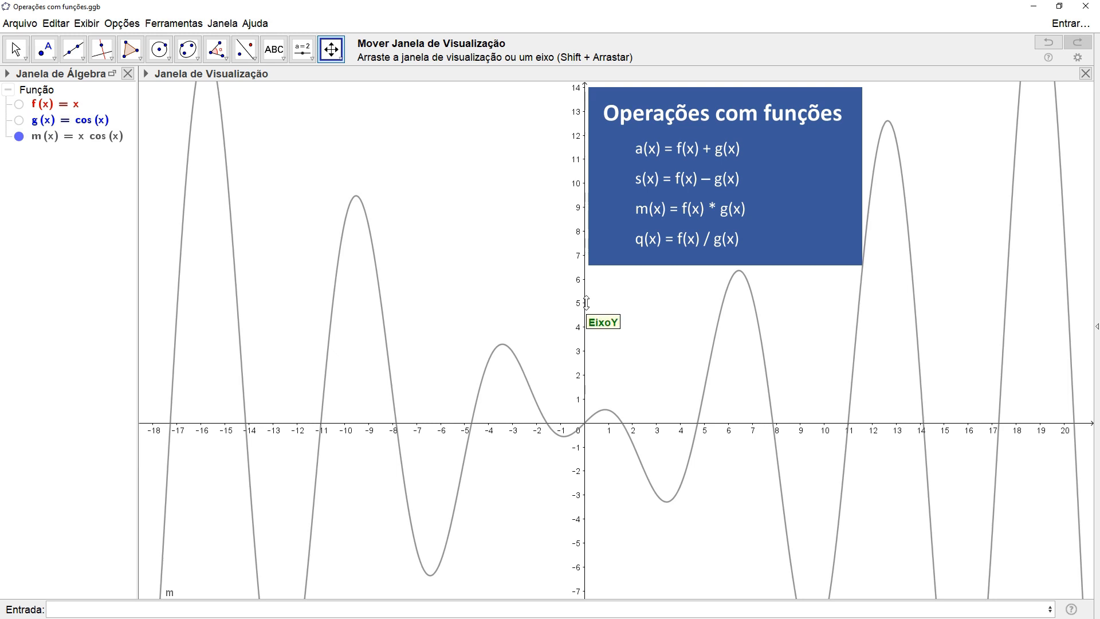
{"action": "left_click_drag", "start_coordinate": [587, 303], "coordinate": [584, 369]}
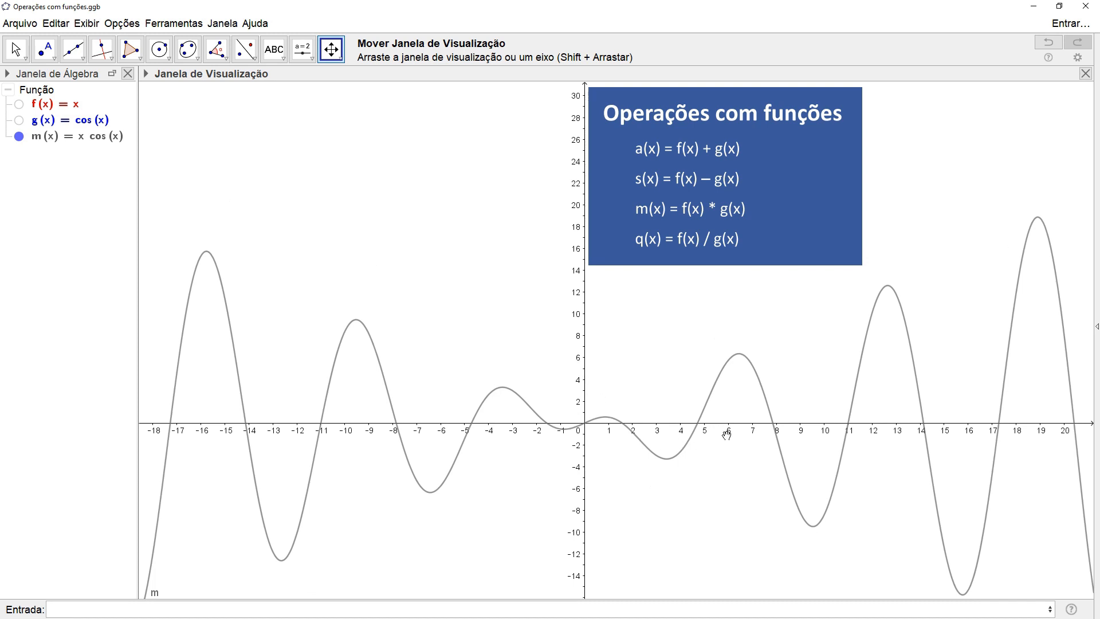
Step: Compress the x-axis scale to show more of m(x), and set the x-axis to y-axis ratio to 1:1
{"action": "mouse_move", "coordinate": [730, 427]}
{"action": "left_mouse_down"}
{"action": "mouse_move", "coordinate": [750, 431]}
{"action": "mouse_move", "coordinate": [713, 439]}
{"action": "left_mouse_up"}
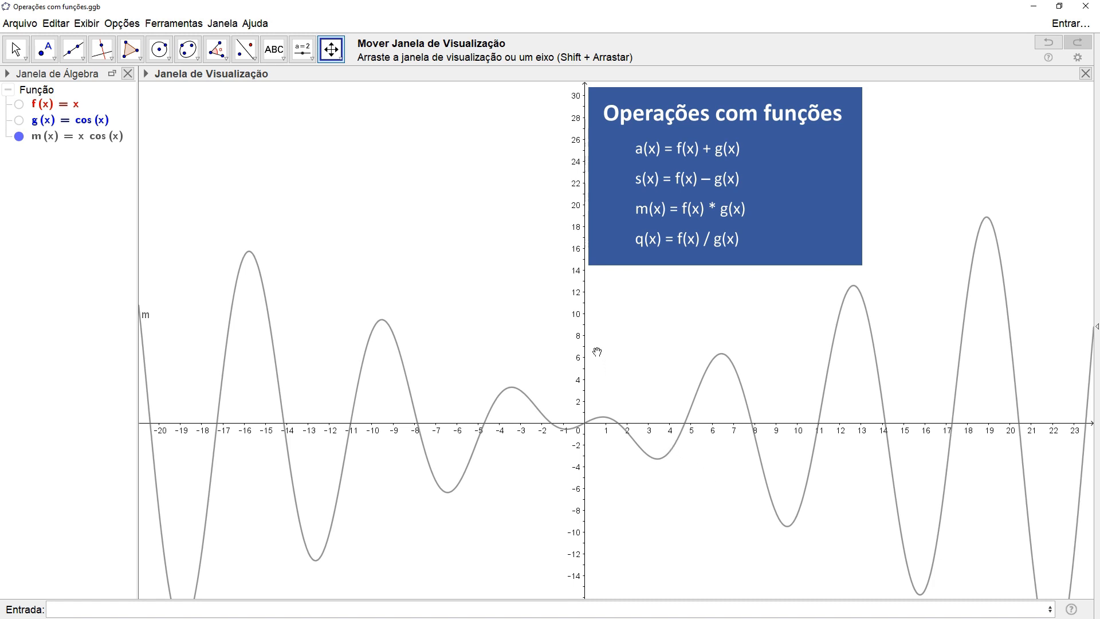
{"action": "right_click", "coordinate": [625, 321]}
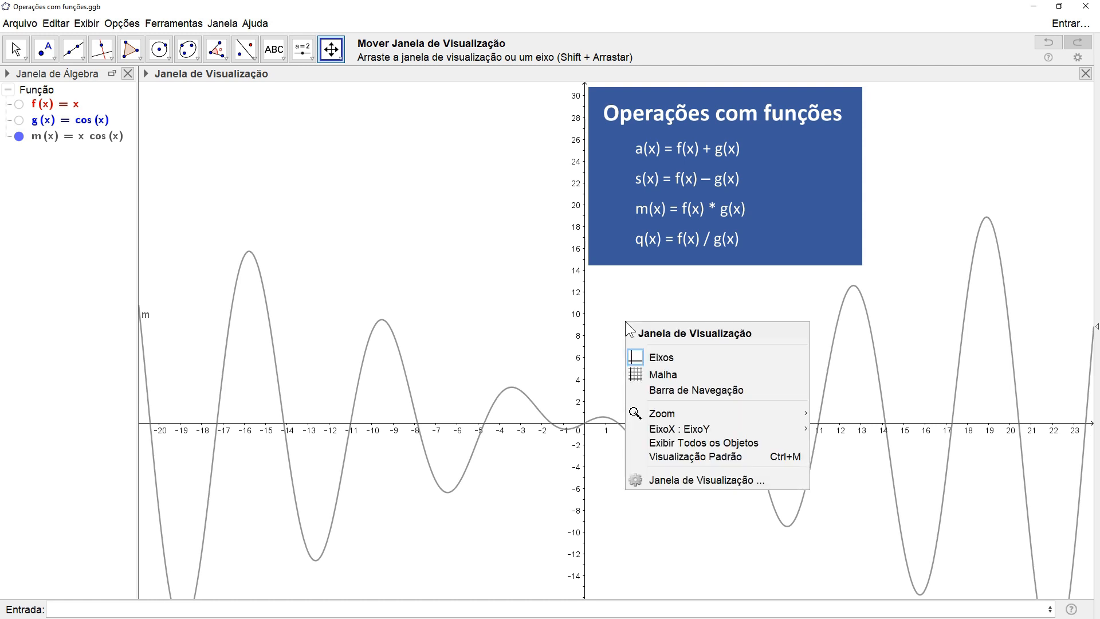
{"action": "mouse_move", "coordinate": [669, 439]}
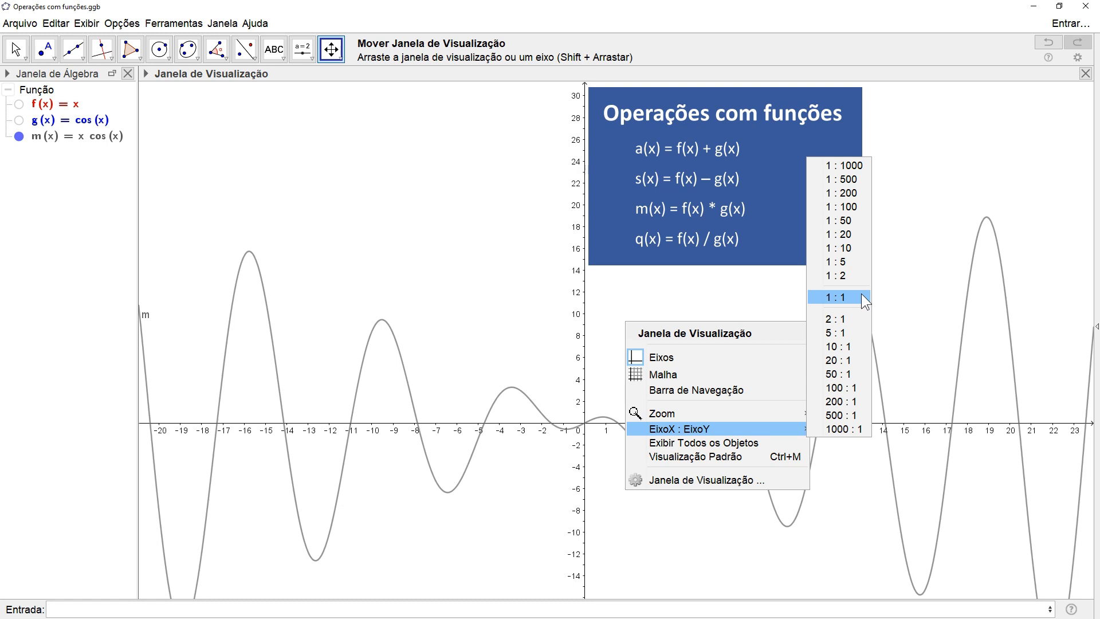
{"action": "left_click", "coordinate": [837, 296]}
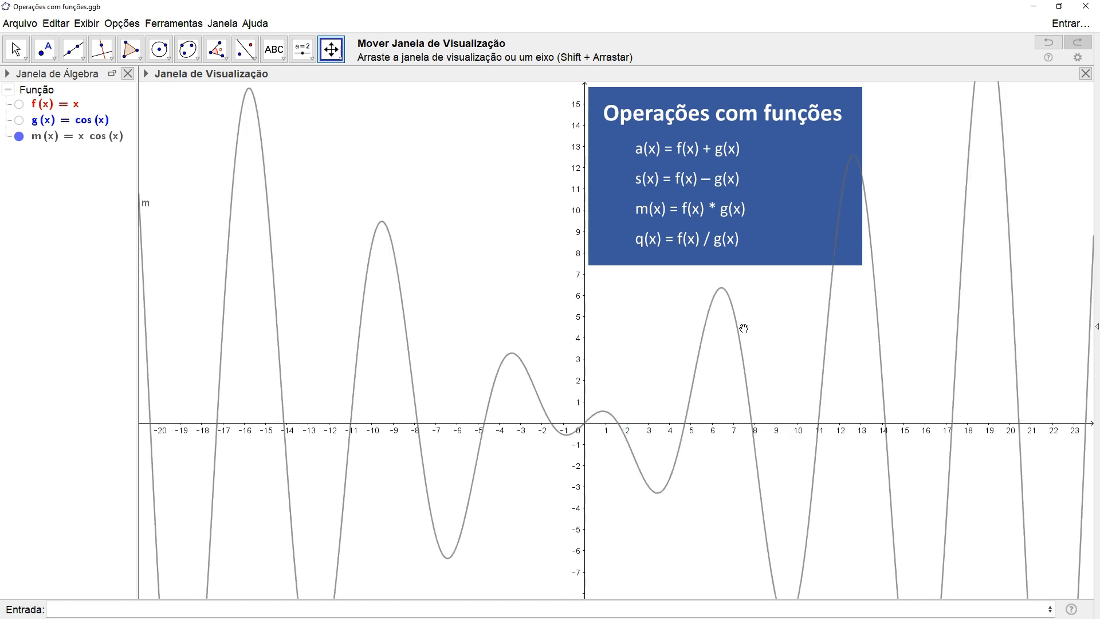
Step: Set the x-axis to y-axis ratio of the graphics view to 10:1
{"action": "right_click", "coordinate": [639, 300]}
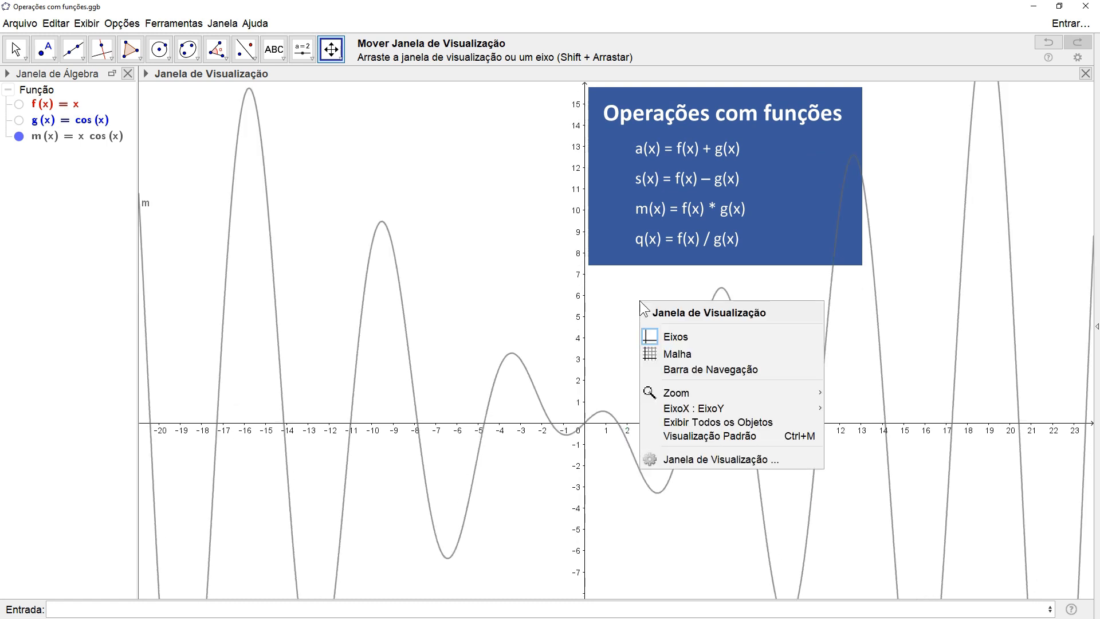
{"action": "mouse_move", "coordinate": [692, 410]}
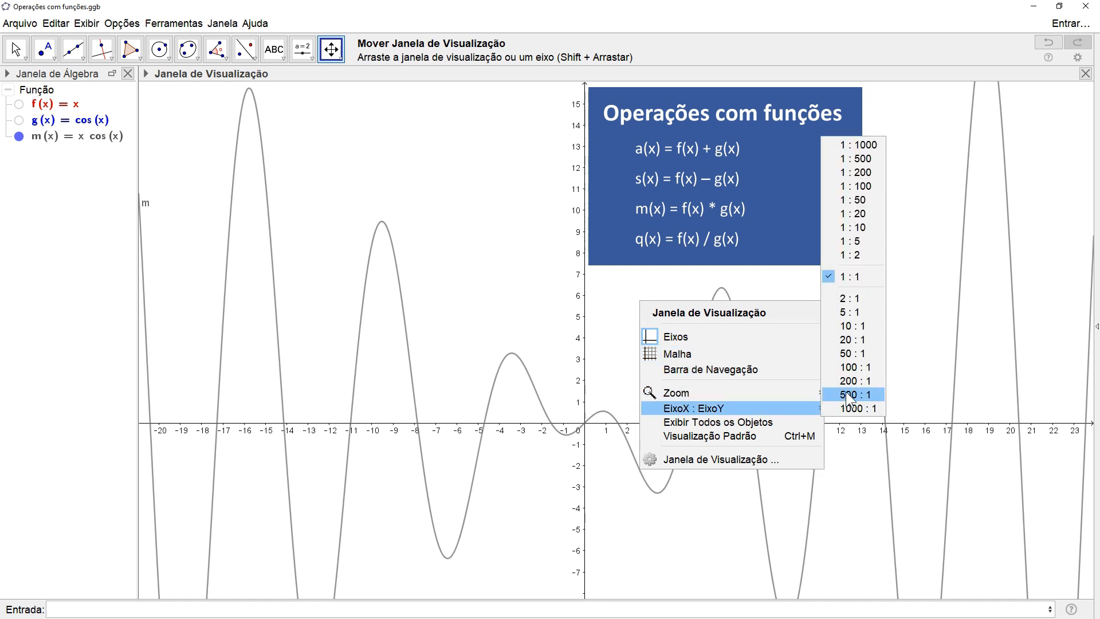
{"action": "left_click", "coordinate": [863, 325]}
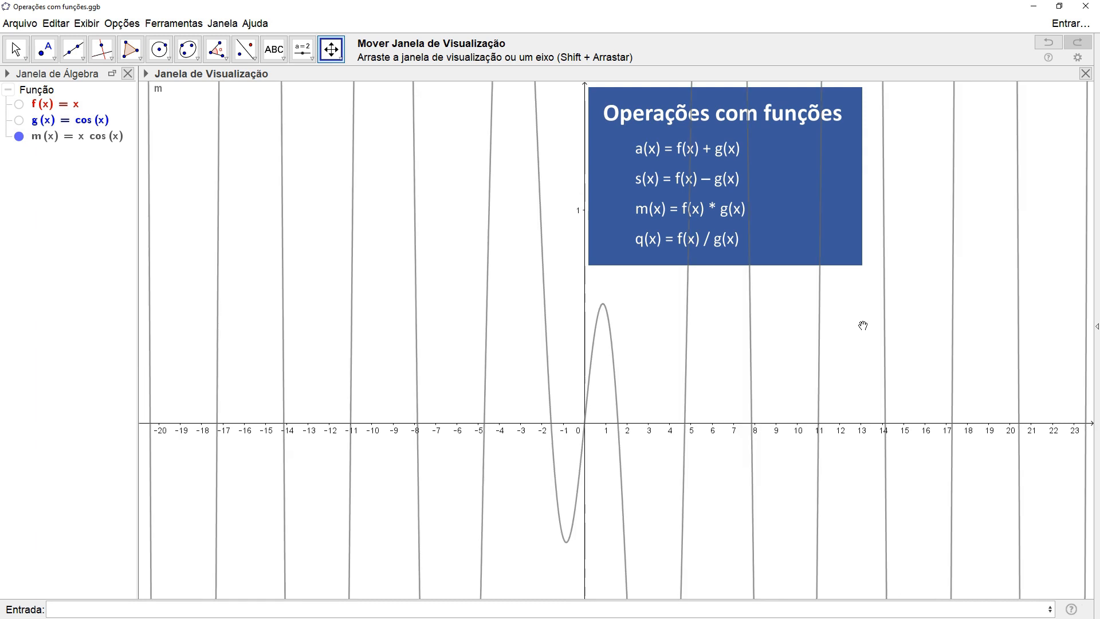
Step: Change the x-axis to y-axis ratio of the graphics view to 1:5
{"action": "right_click", "coordinate": [657, 389]}
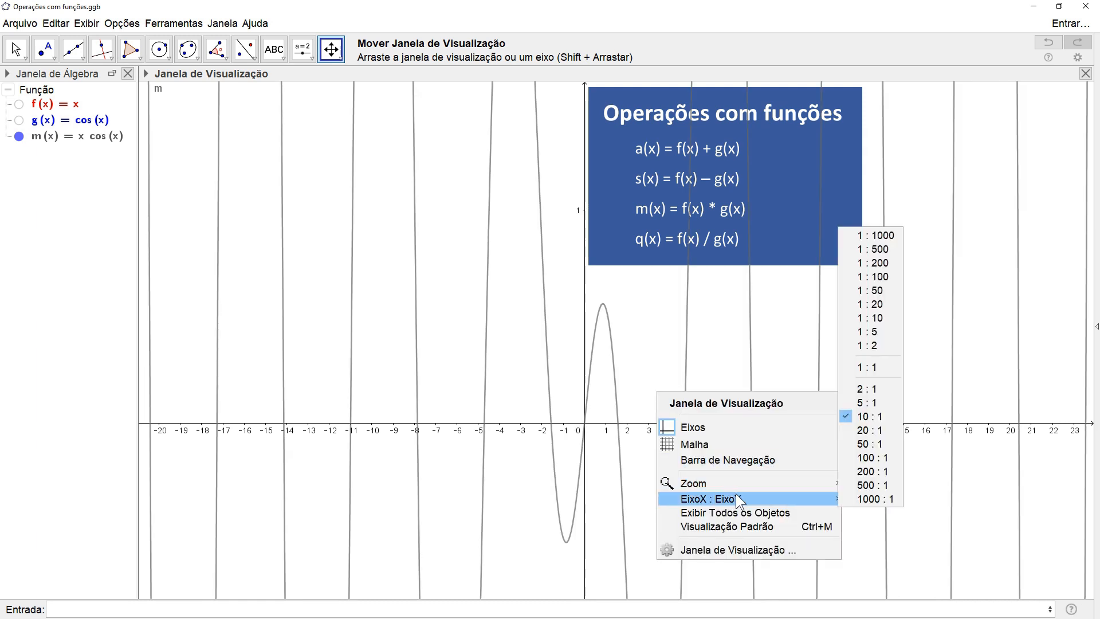
{"action": "mouse_move", "coordinate": [834, 499]}
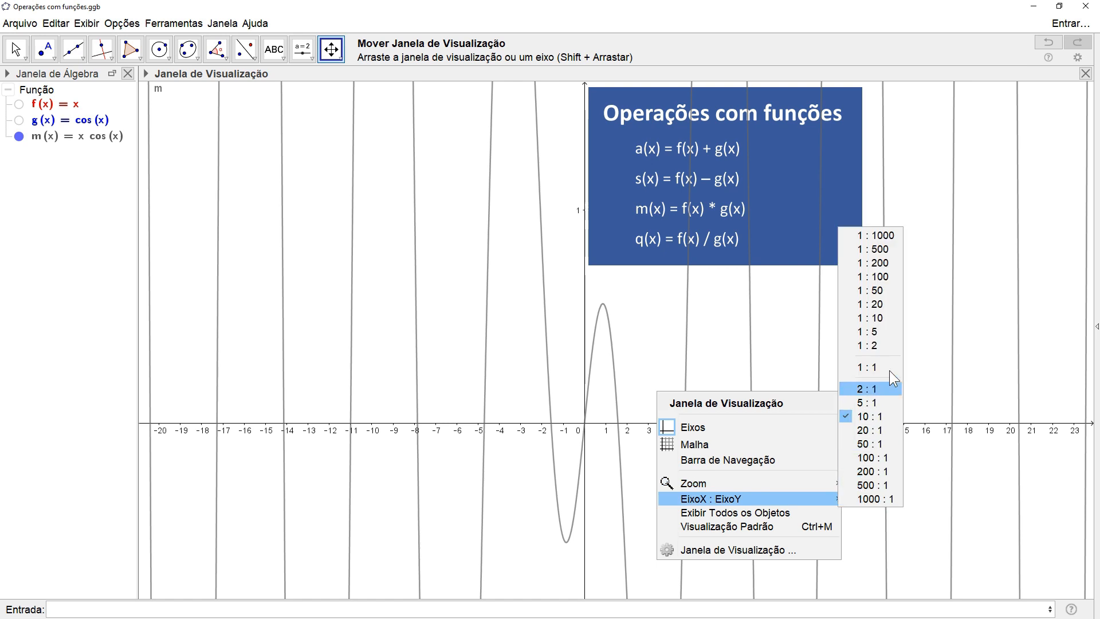
{"action": "left_click", "coordinate": [870, 333]}
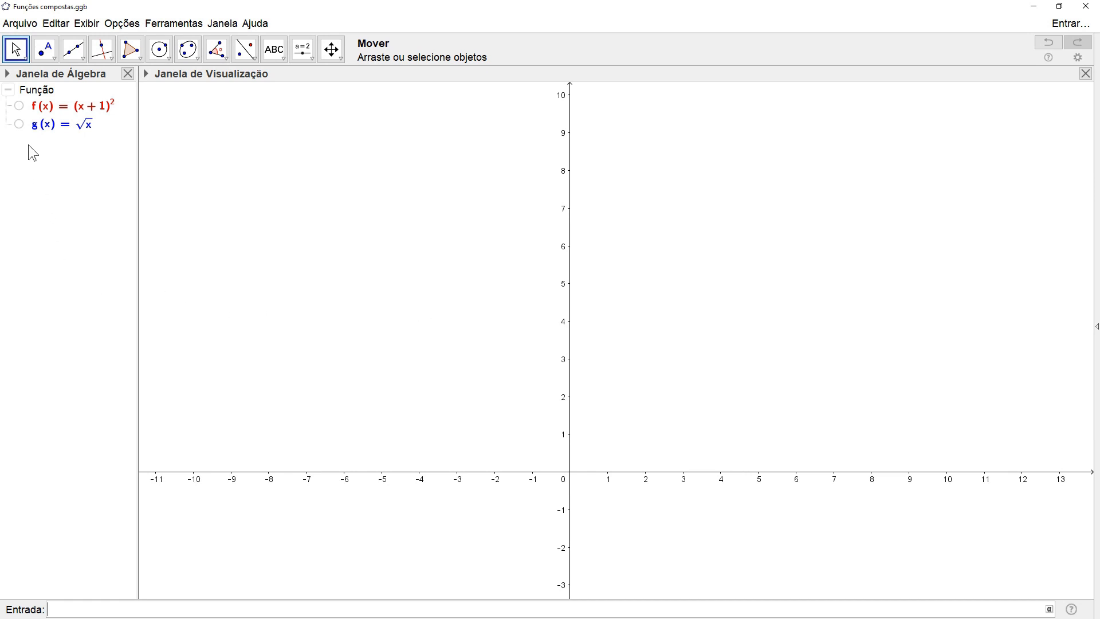
Step: Show and hide the graphs of f(x) = (x+1)² and g(x) = √x in turn to view each one
{"action": "left_click", "coordinate": [20, 105]}
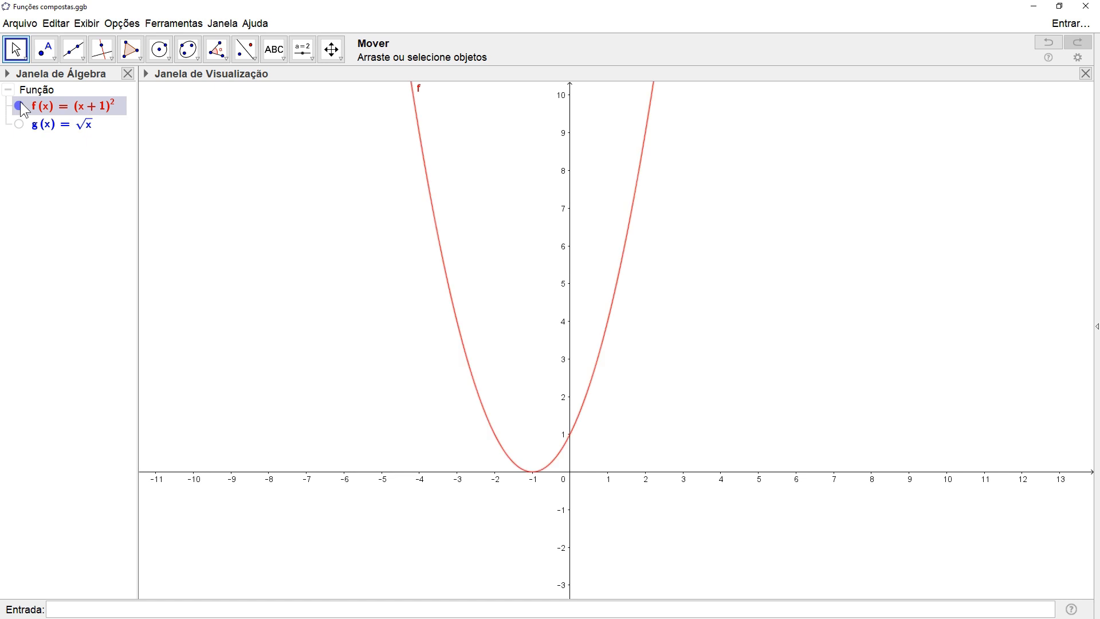
{"action": "left_click", "coordinate": [19, 106]}
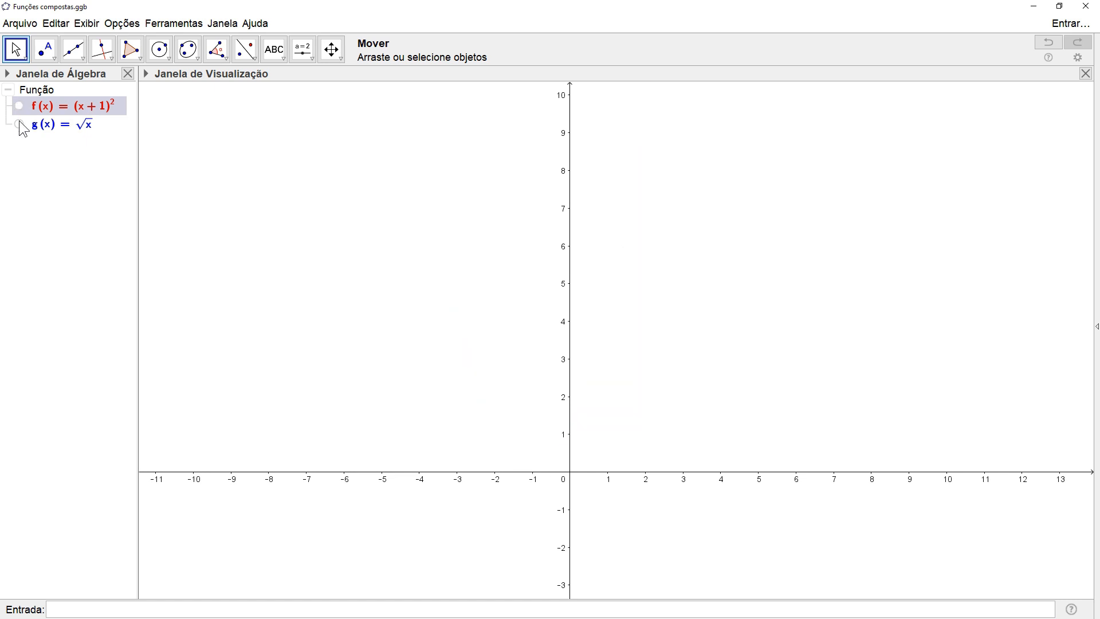
{"action": "left_click", "coordinate": [19, 124]}
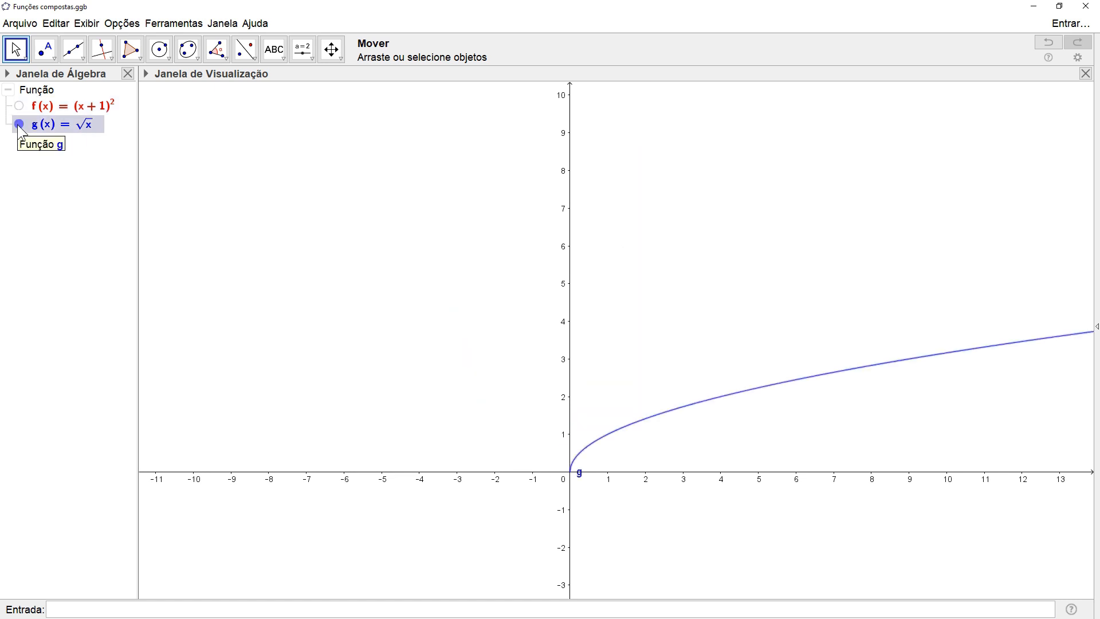
{"action": "left_click", "coordinate": [20, 124]}
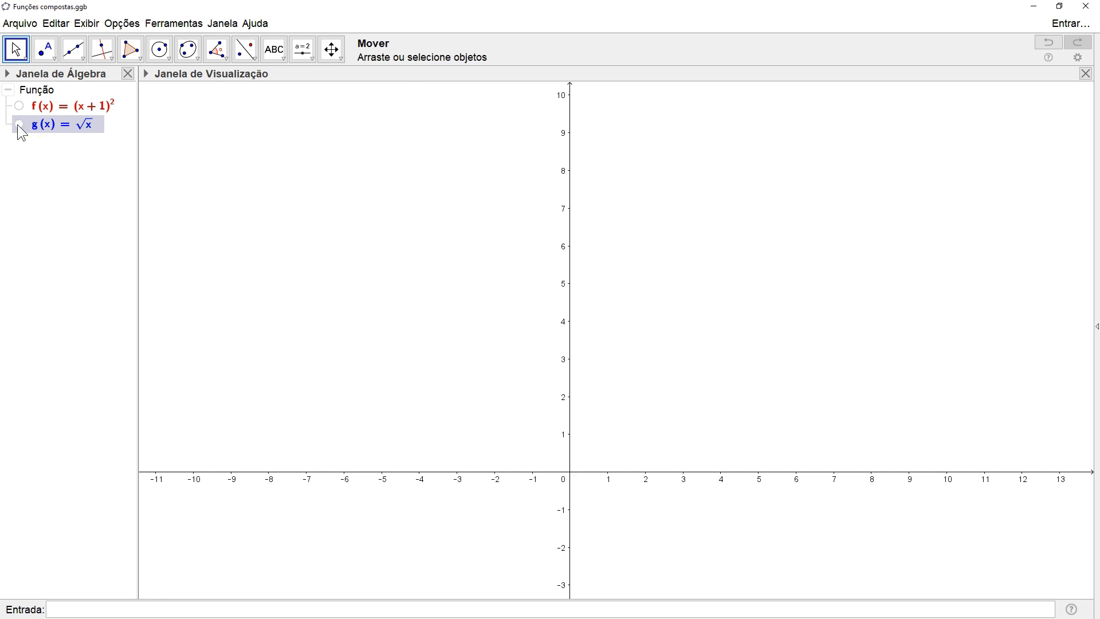
{"action": "left_click", "coordinate": [34, 171]}
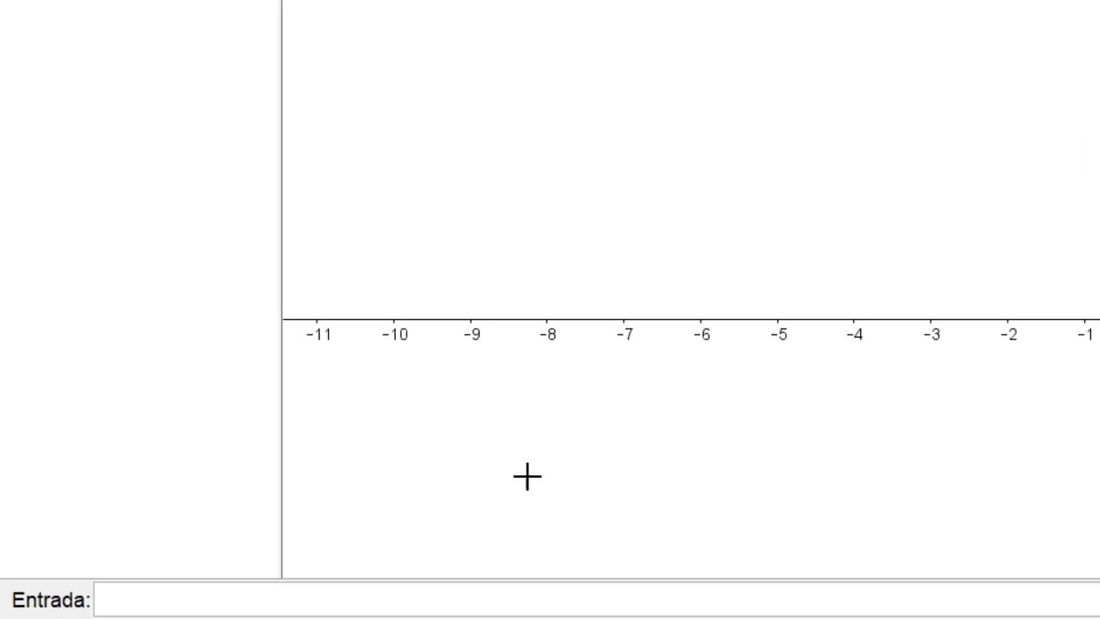
Step: Define the composite function h(x)=g(f(x)), and widen the algebra view to fit its full expression
{"action": "left_click", "coordinate": [716, 596]}
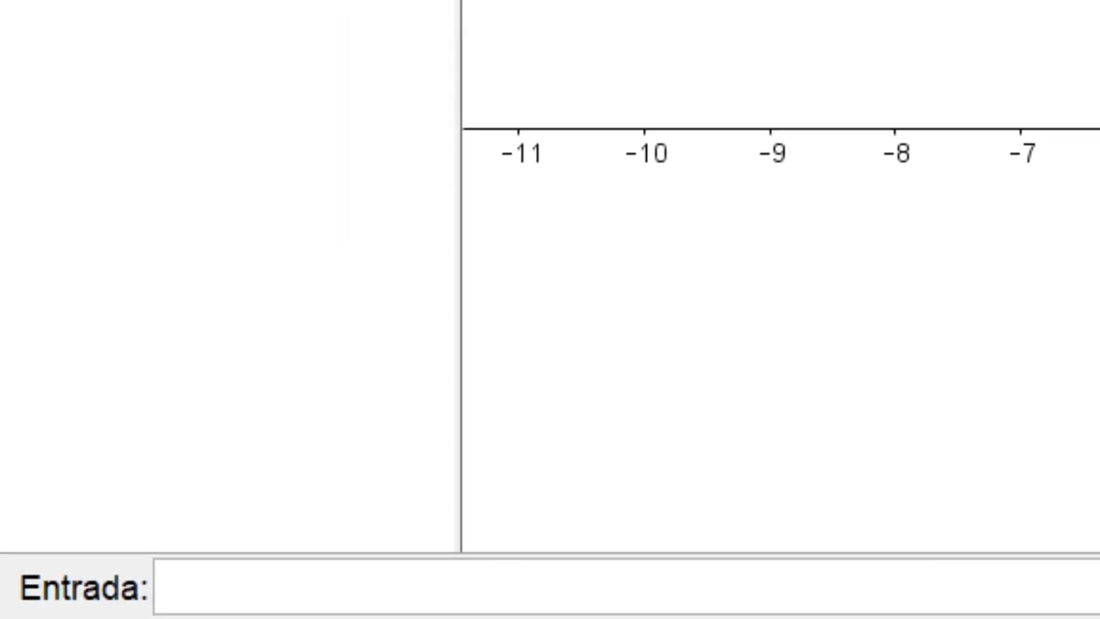
{"action": "type", "text": "h("}
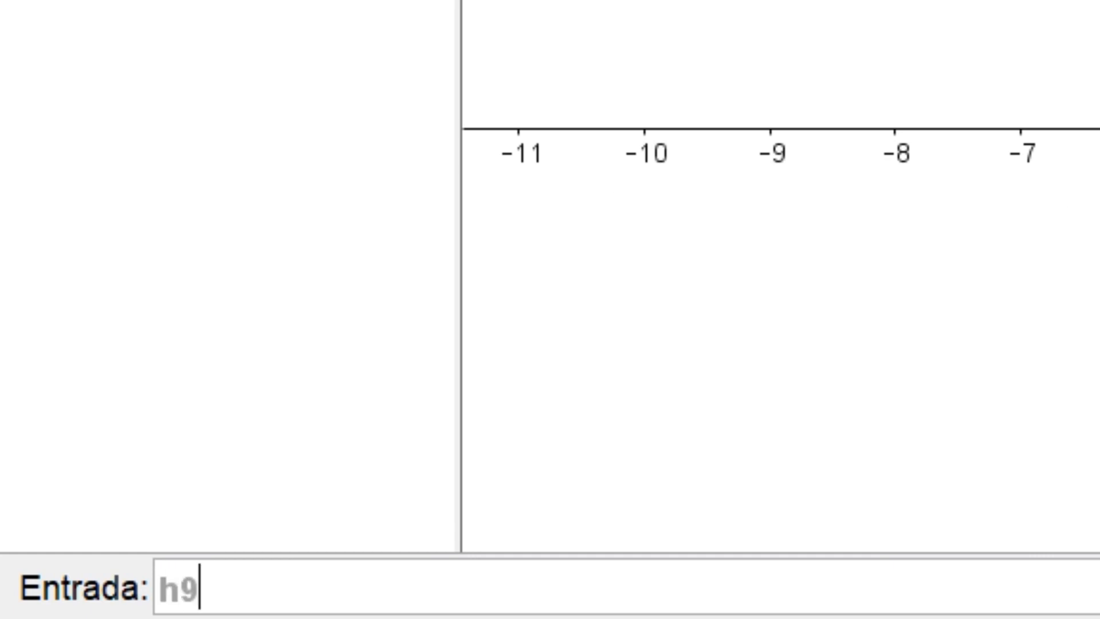
{"action": "type", "text": "x)"}
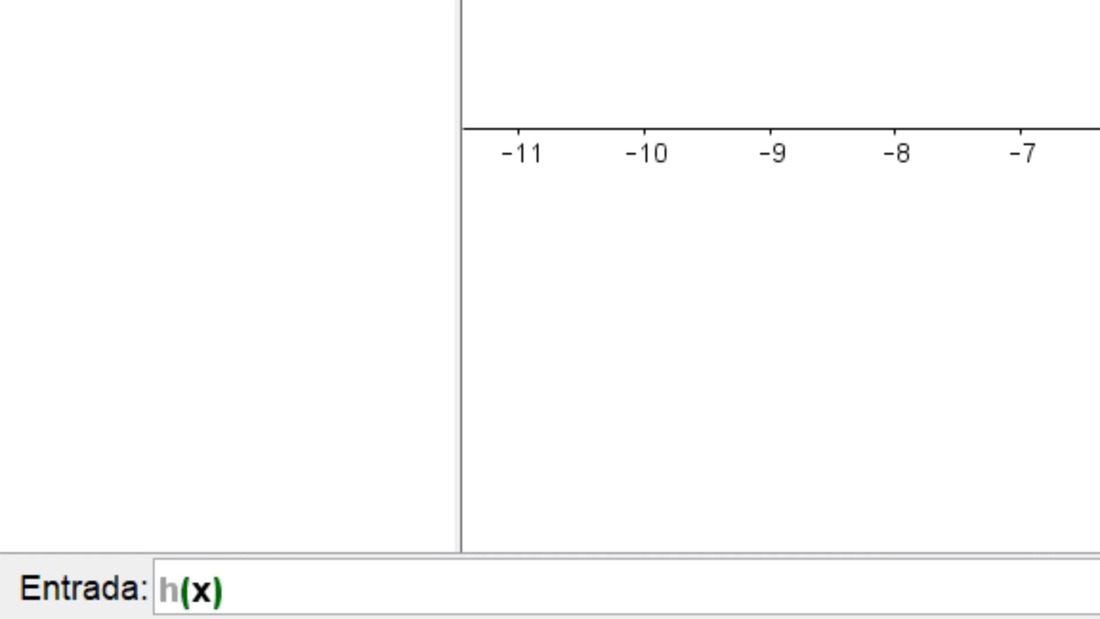
{"action": "type", "text": "=g"}
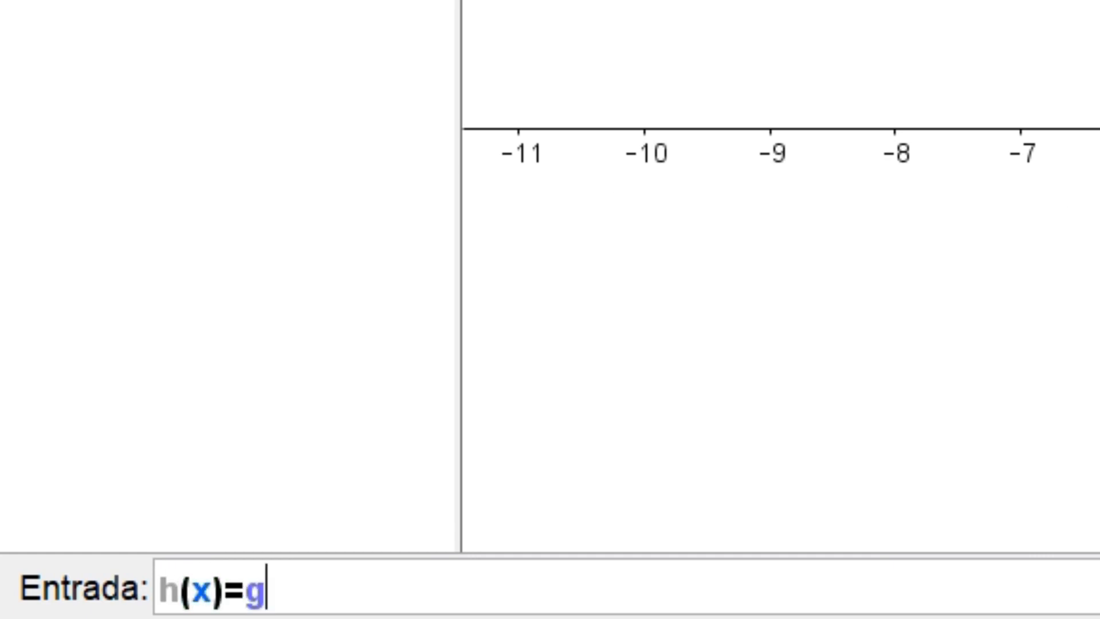
{"action": "type", "text": "(f(x"}
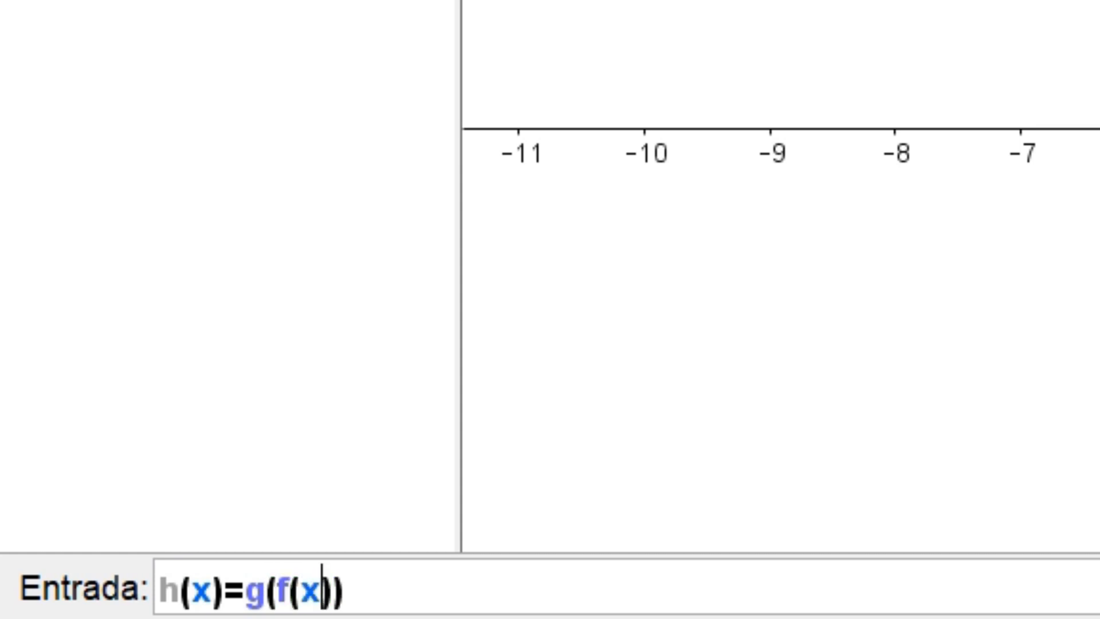
{"action": "type", "text": "))"}
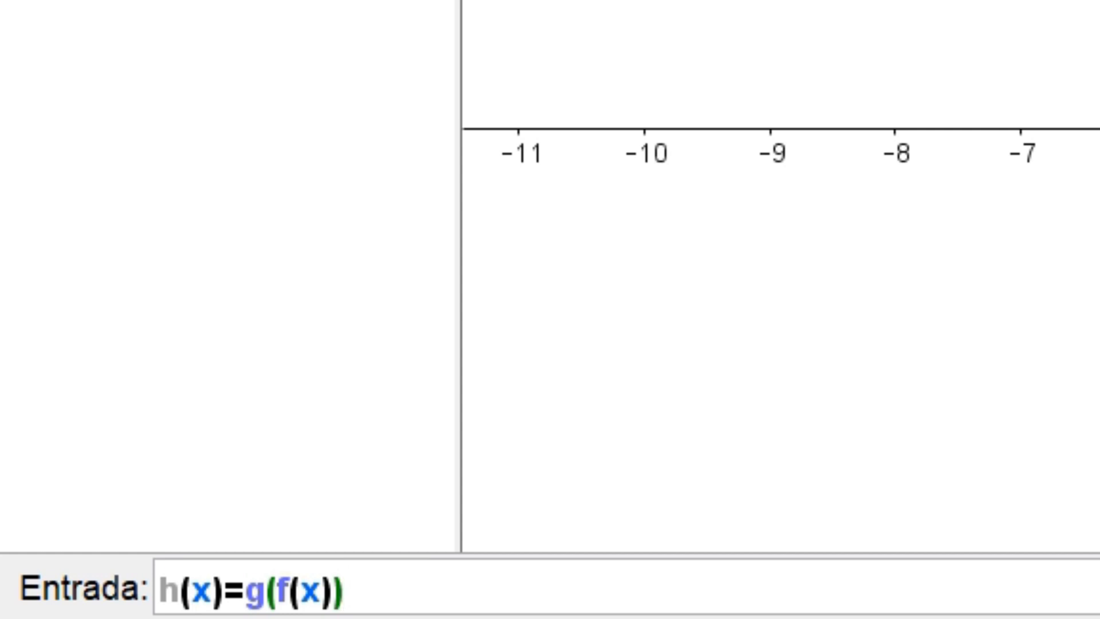
{"action": "key", "text": "Return"}
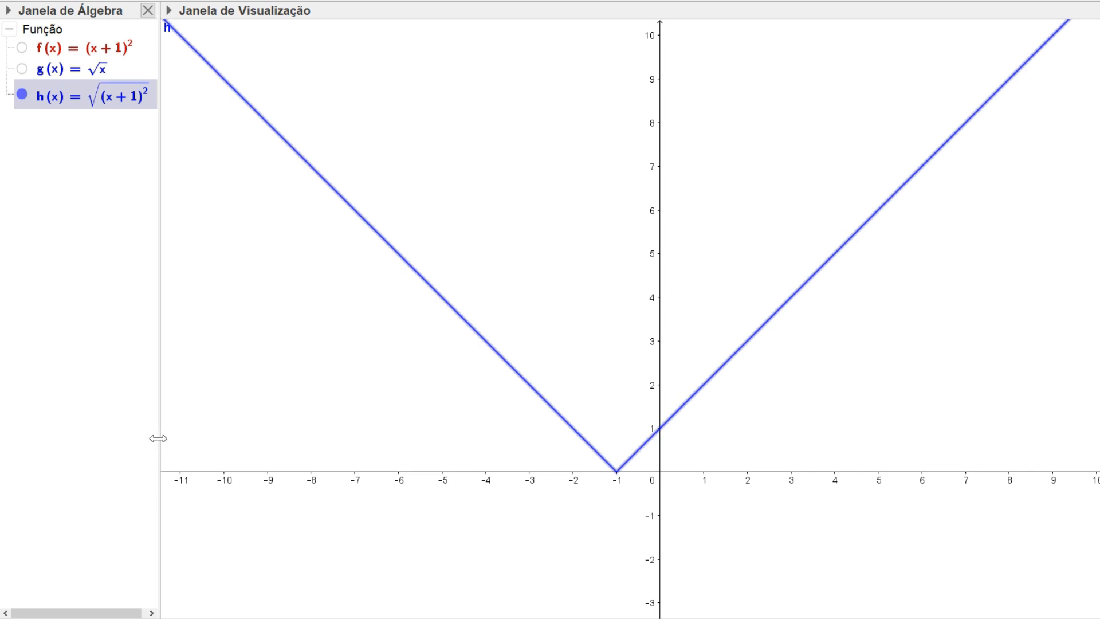
{"action": "left_click_drag", "start_coordinate": [166, 438], "coordinate": [171, 439]}
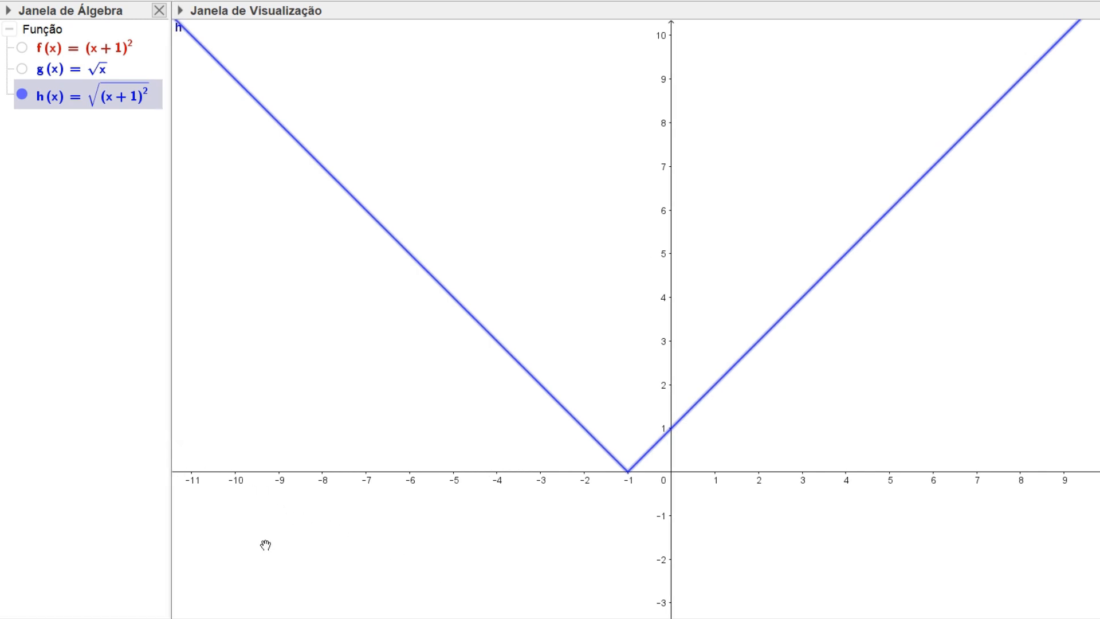
{"action": "left_click", "coordinate": [267, 549]}
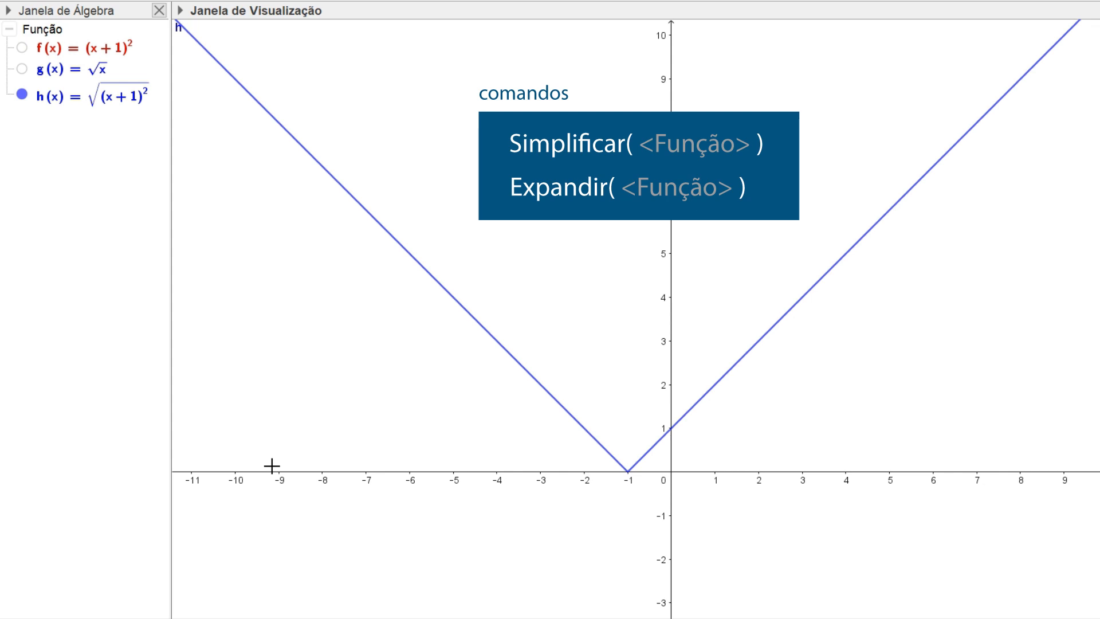
Step: Redefine function h as Simplificar(g(f(x))) to simplify its expression
{"action": "double_click", "coordinate": [130, 98]}
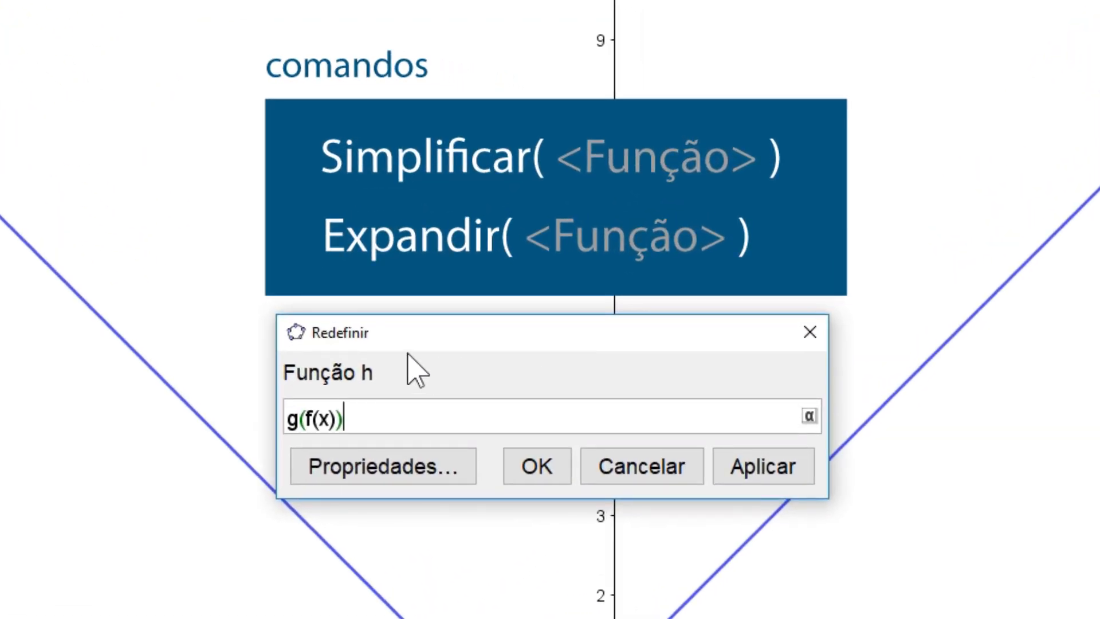
{"action": "key", "text": "Home"}
{"action": "type", "text": "Simpli"}
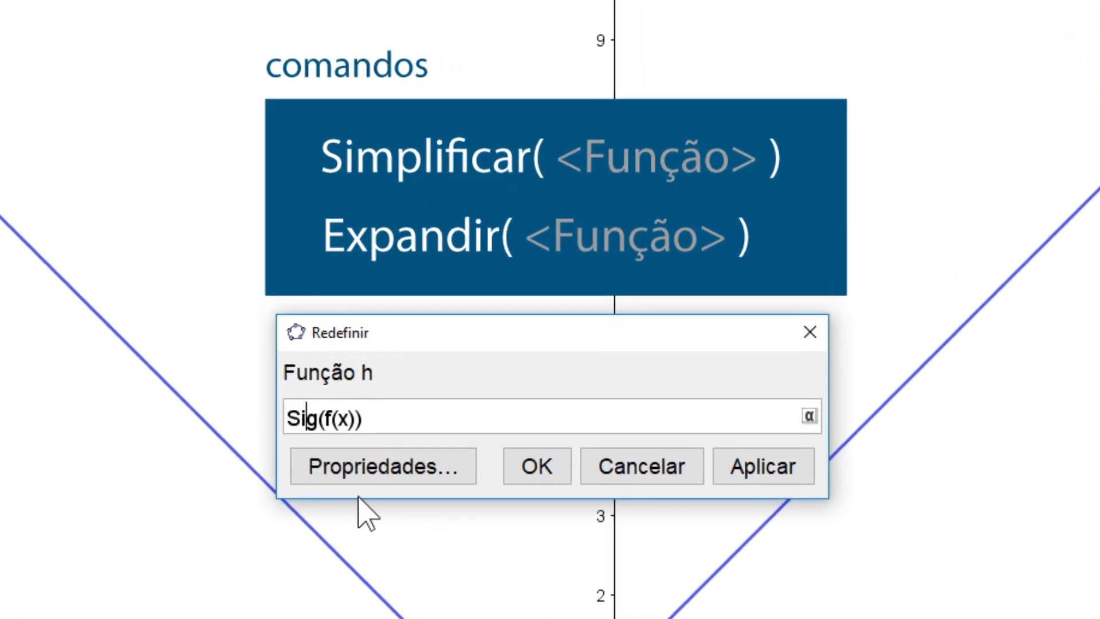
{"action": "type", "text": "ficar"}
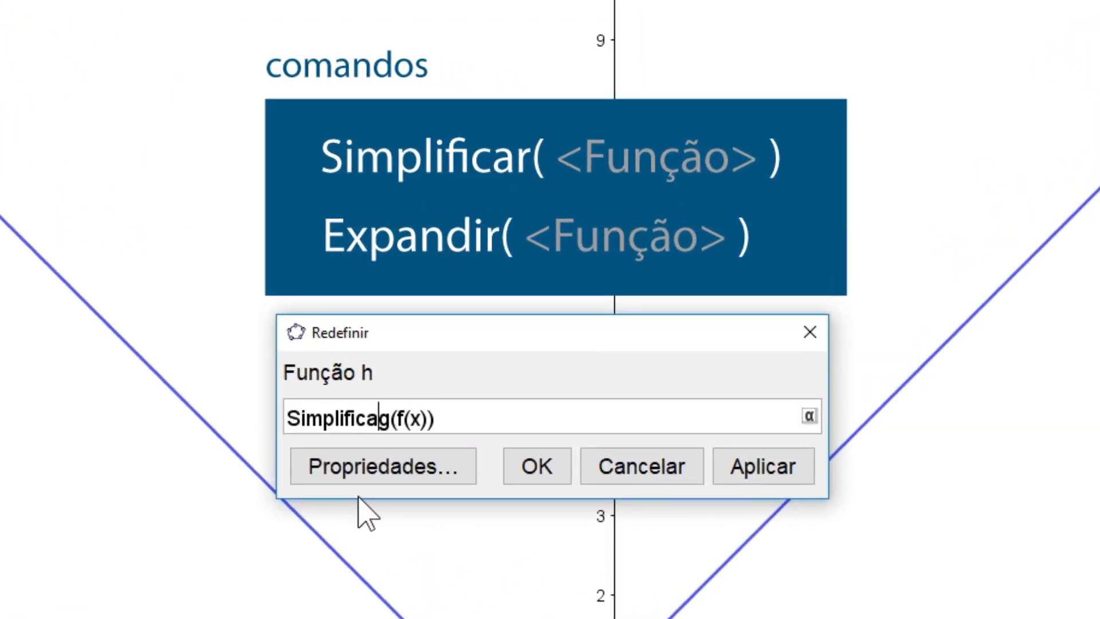
{"action": "type", "text": "("}
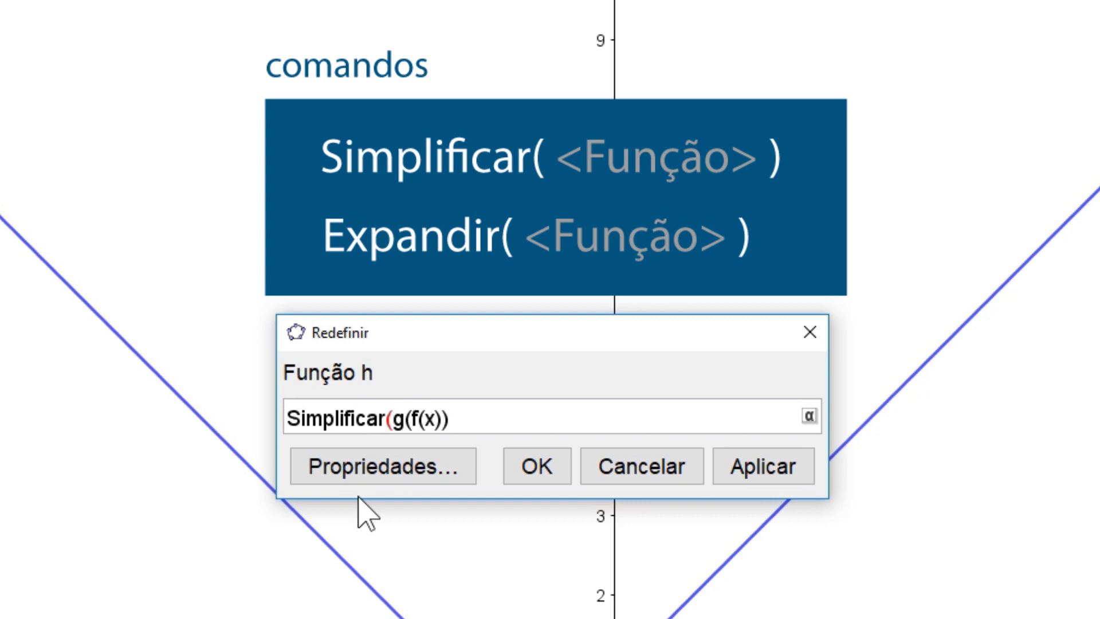
{"action": "left_click", "coordinate": [475, 413]}
{"action": "type", "text": ")"}
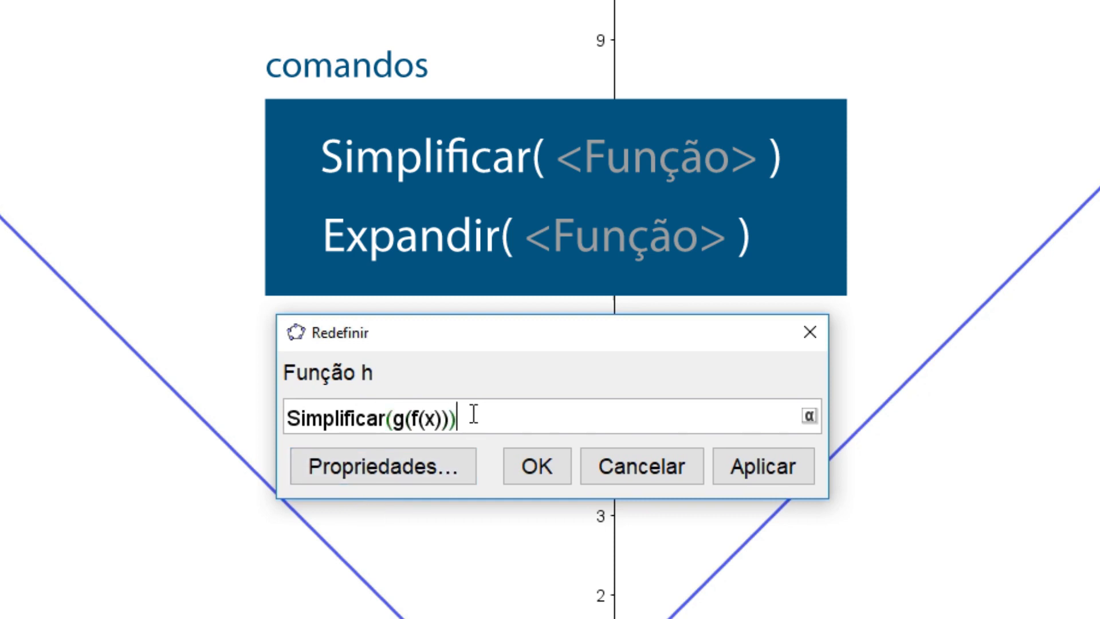
{"action": "left_click", "coordinate": [554, 468]}
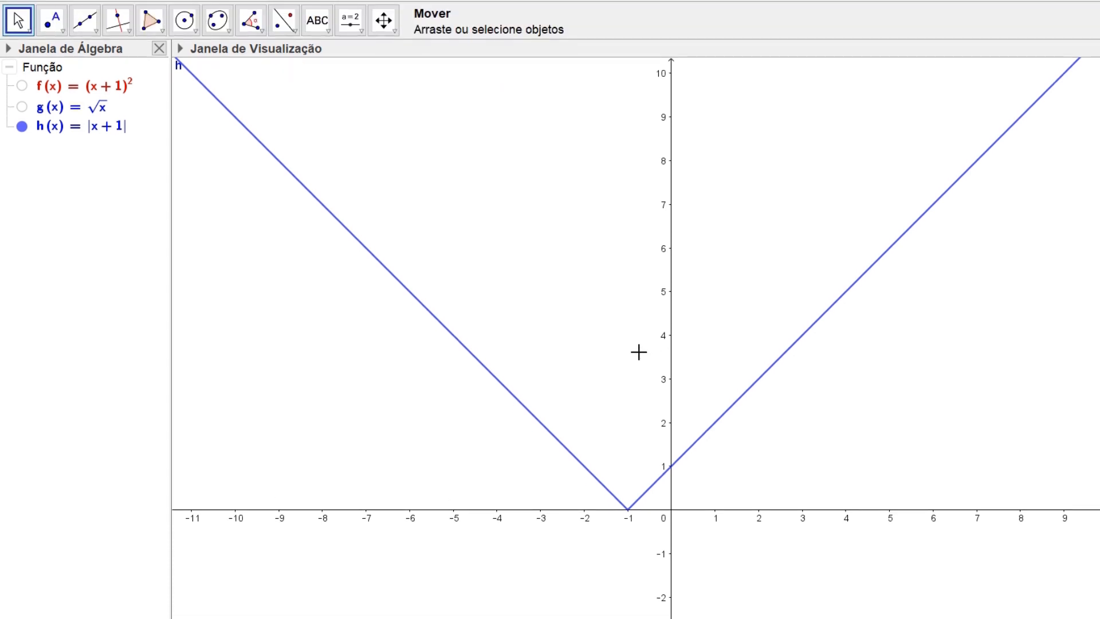
Step: Set the x-axis tick distance to 3 in the graphics view preferences, and open the y-axis settings
{"action": "left_click", "coordinate": [394, 26]}
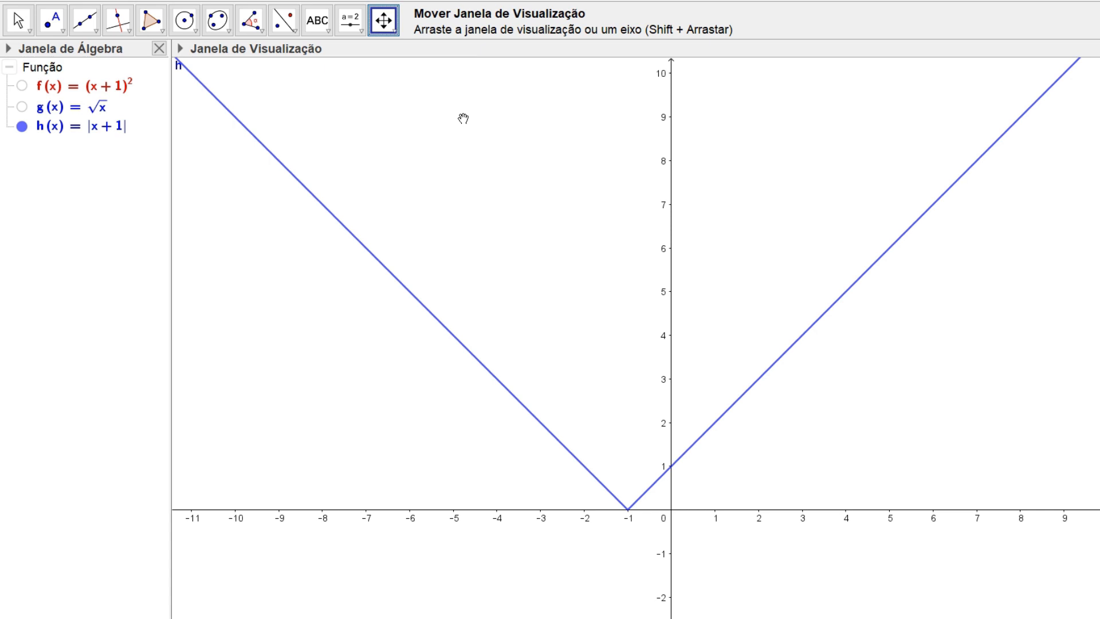
{"action": "right_click", "coordinate": [463, 118]}
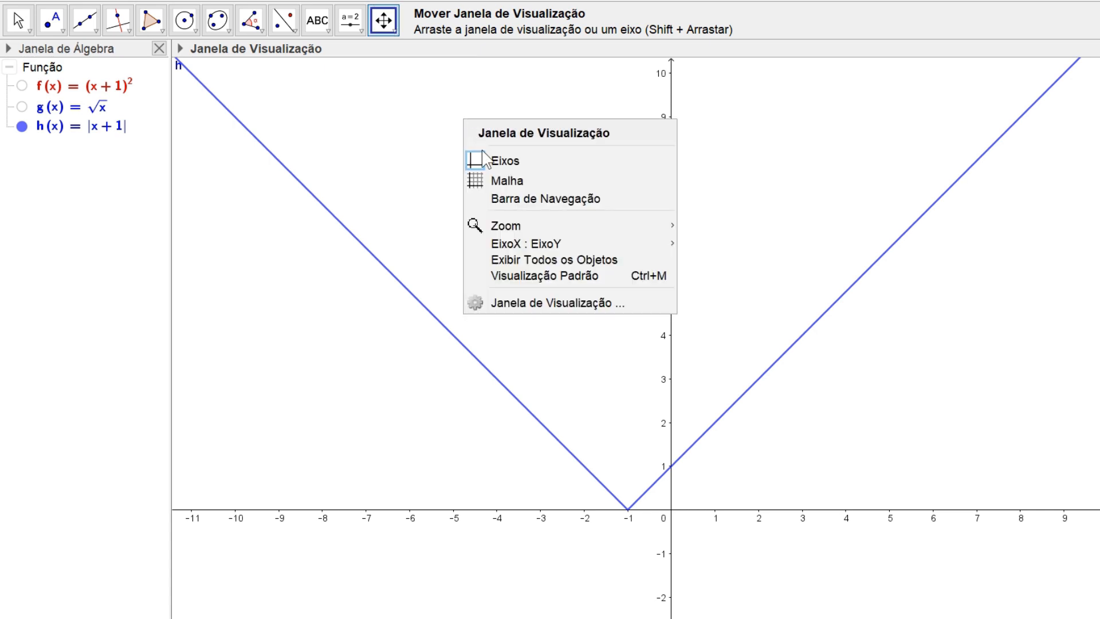
{"action": "left_click", "coordinate": [558, 303]}
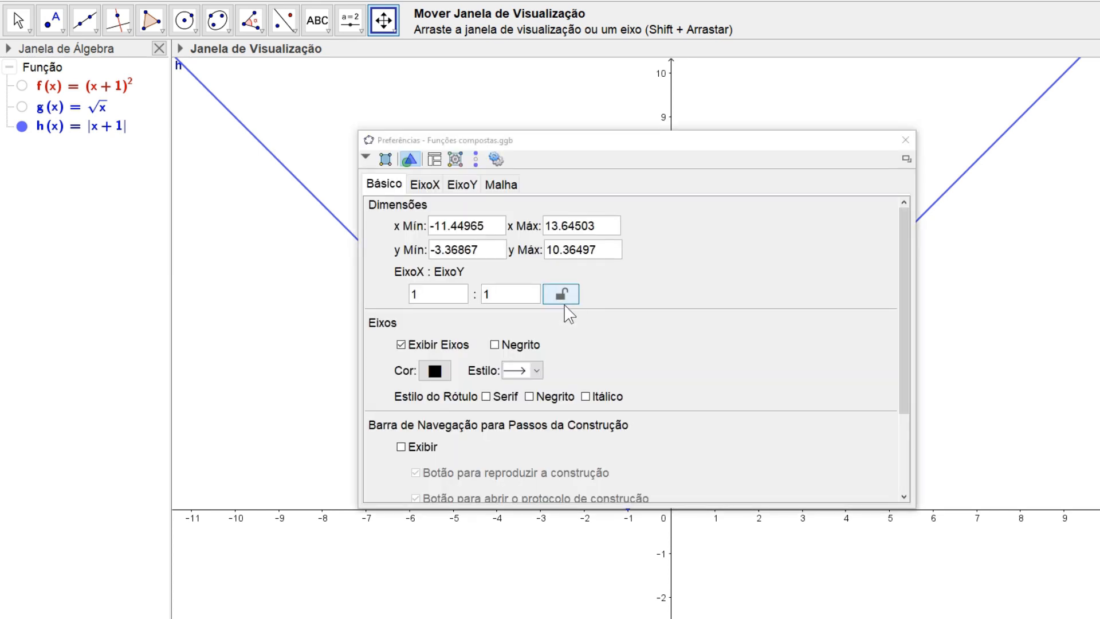
{"action": "left_click", "coordinate": [434, 187]}
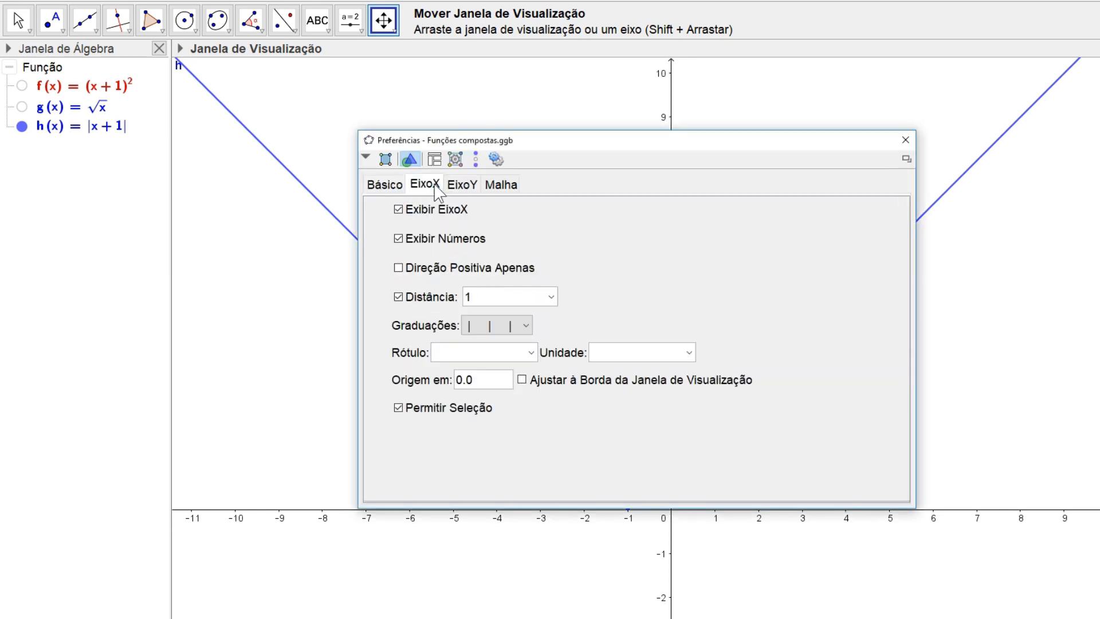
{"action": "left_click", "coordinate": [398, 297]}
{"action": "left_click", "coordinate": [398, 296]}
{"action": "left_click", "coordinate": [476, 296]}
{"action": "type", "text": "1"}
{"action": "left_click_drag", "start_coordinate": [475, 298], "coordinate": [465, 297]}
{"action": "type", "text": "3"}
{"action": "left_click", "coordinate": [467, 185]}
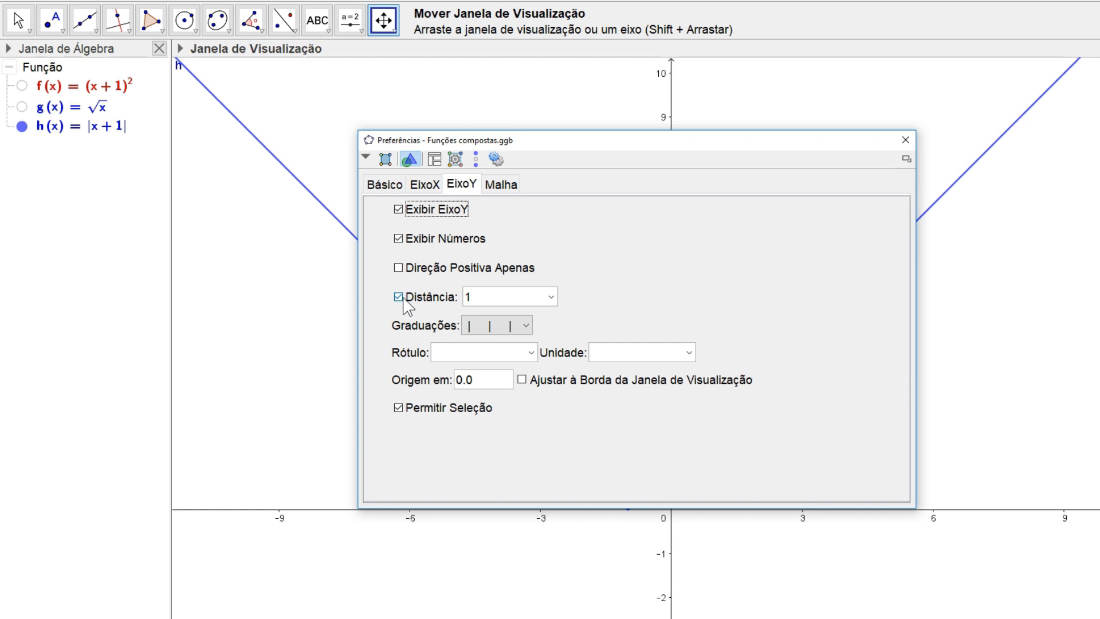
Step: Set the y-axis tick distance to 2 and close the preferences
{"action": "double_click", "coordinate": [468, 296]}
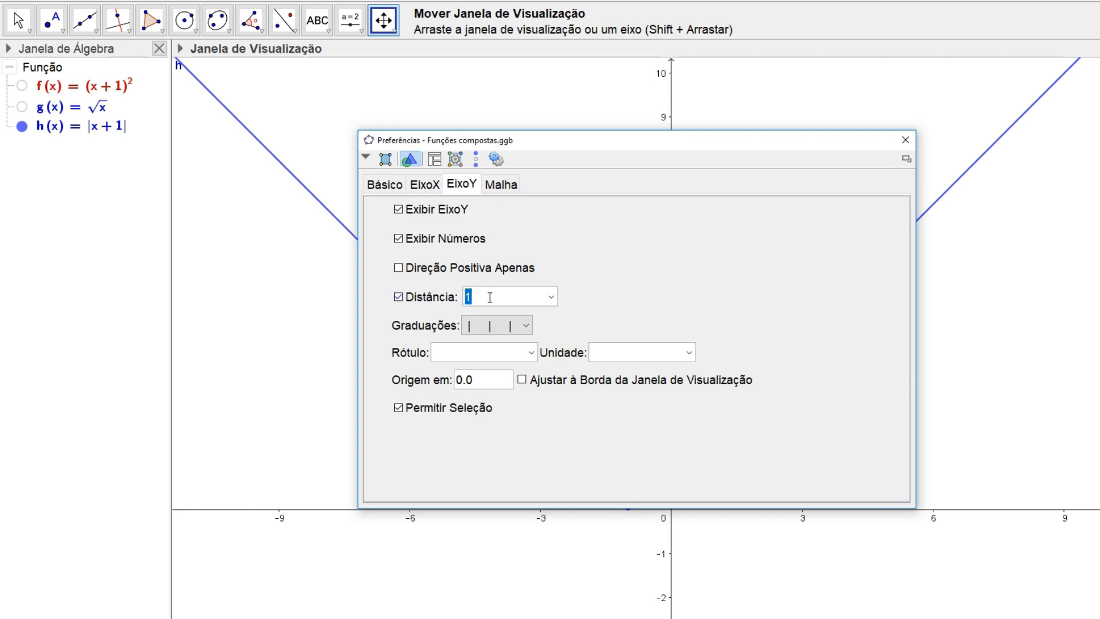
{"action": "type", "text": "2"}
{"action": "left_click", "coordinate": [906, 140]}
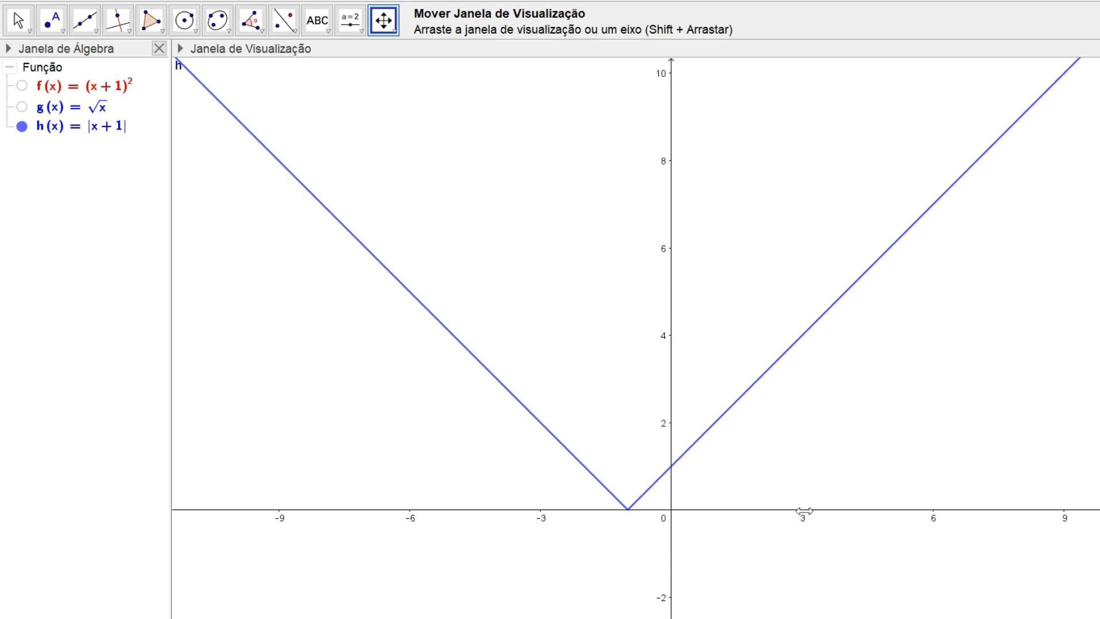
Step: Compress the x-axis scale so the graphics view spans about -18 to 15, and slightly compress the y-axis scale
{"action": "left_click_drag", "start_coordinate": [803, 510], "coordinate": [754, 530]}
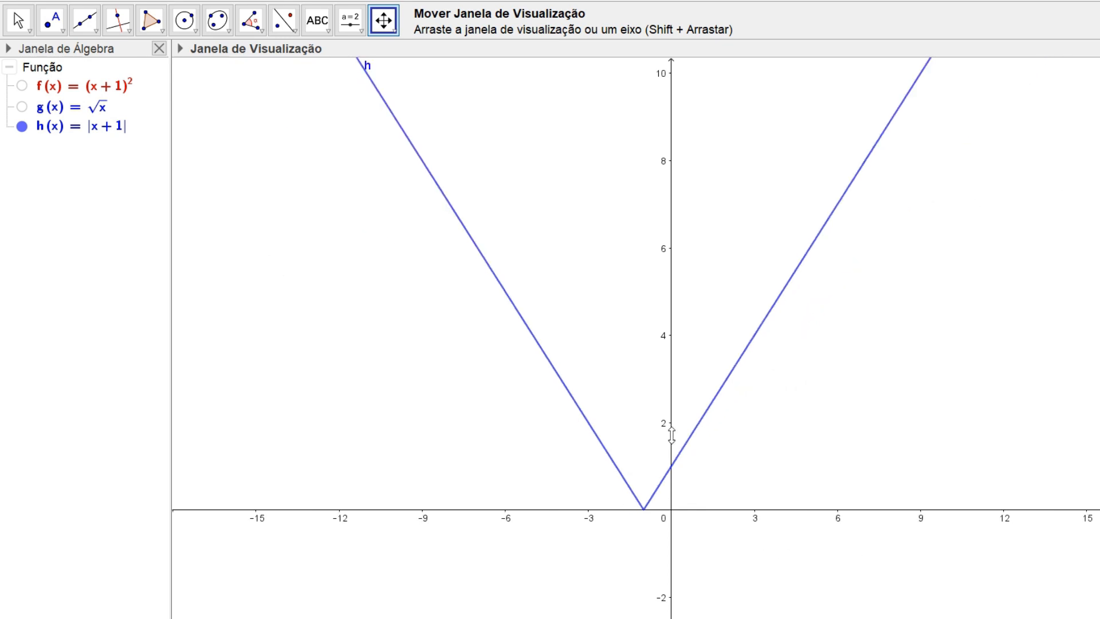
{"action": "mouse_move", "coordinate": [673, 425]}
{"action": "left_mouse_down"}
{"action": "mouse_move", "coordinate": [668, 376]}
{"action": "mouse_move", "coordinate": [677, 424]}
{"action": "left_mouse_up"}
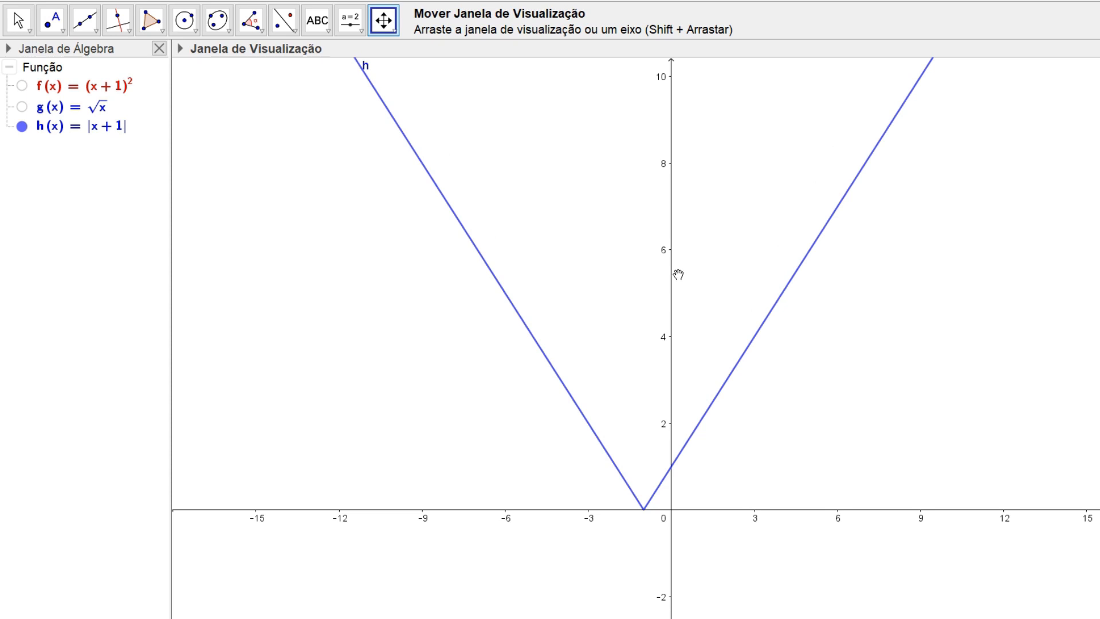
Step: Turn off the fixed tick distance for both axes in the graphics view preferences, and stretch the x-axis to roughly match the y-axis scale
{"action": "right_click", "coordinate": [672, 256]}
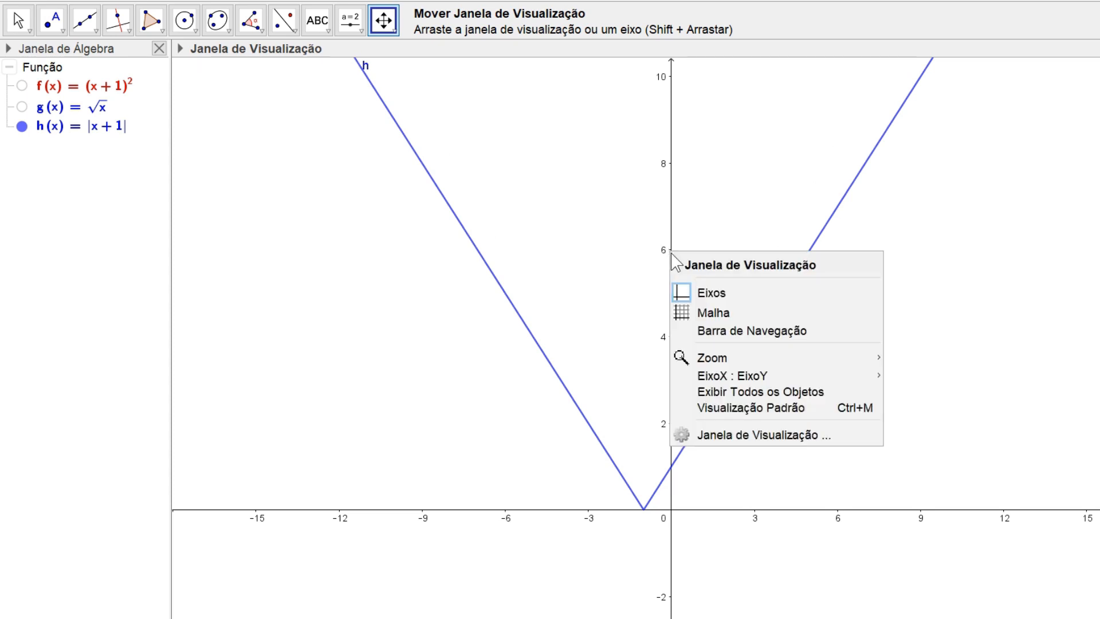
{"action": "left_click", "coordinate": [756, 437]}
{"action": "left_click", "coordinate": [344, 172]}
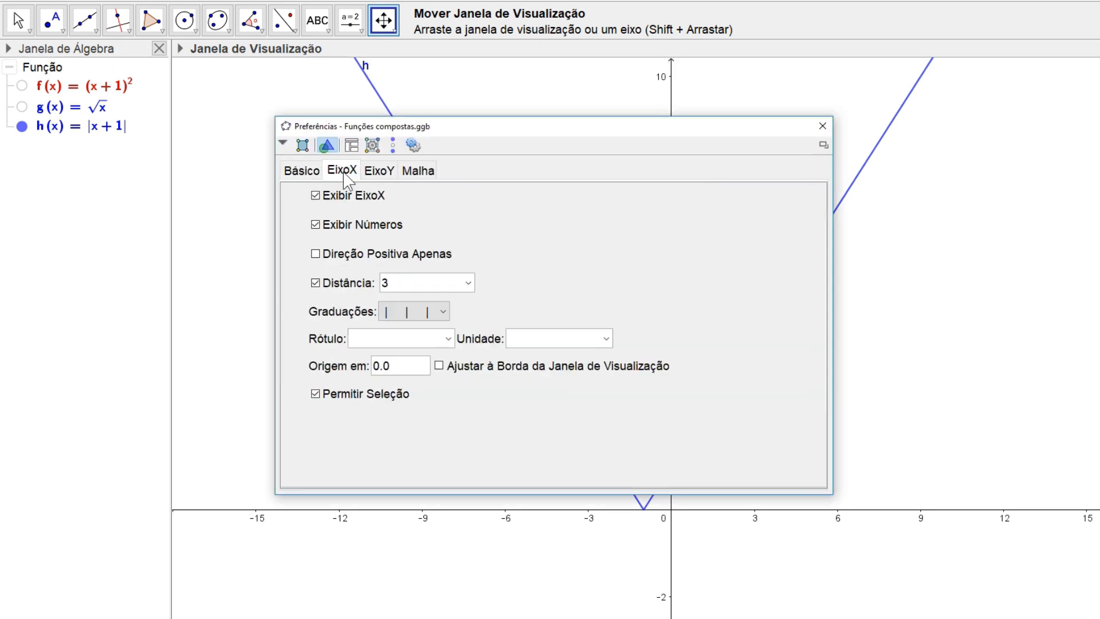
{"action": "left_click", "coordinate": [316, 283]}
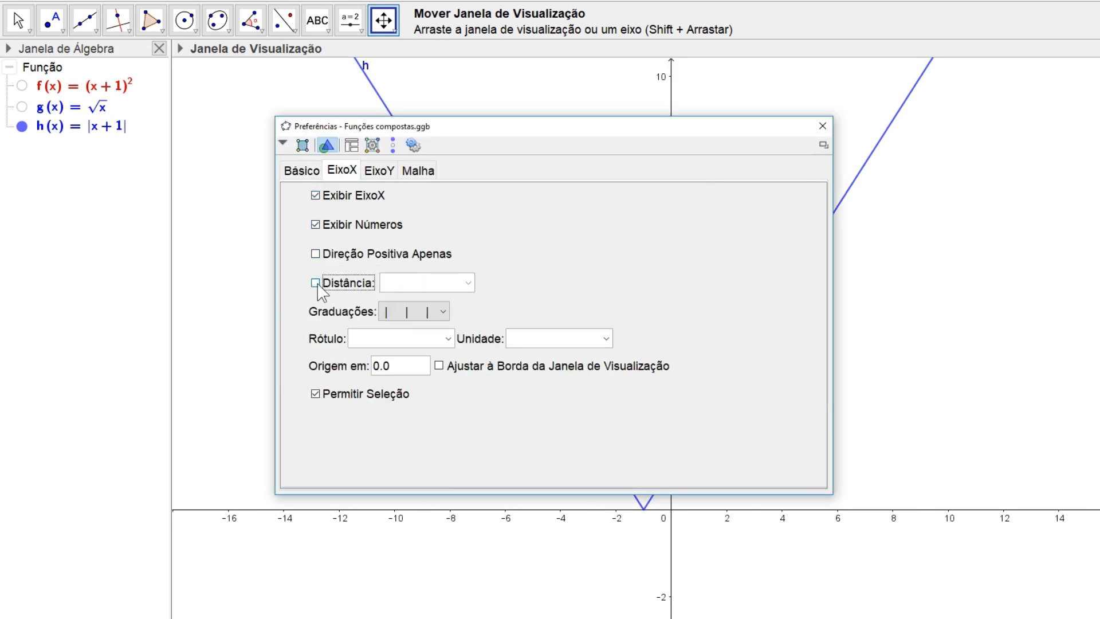
{"action": "left_click", "coordinate": [377, 171]}
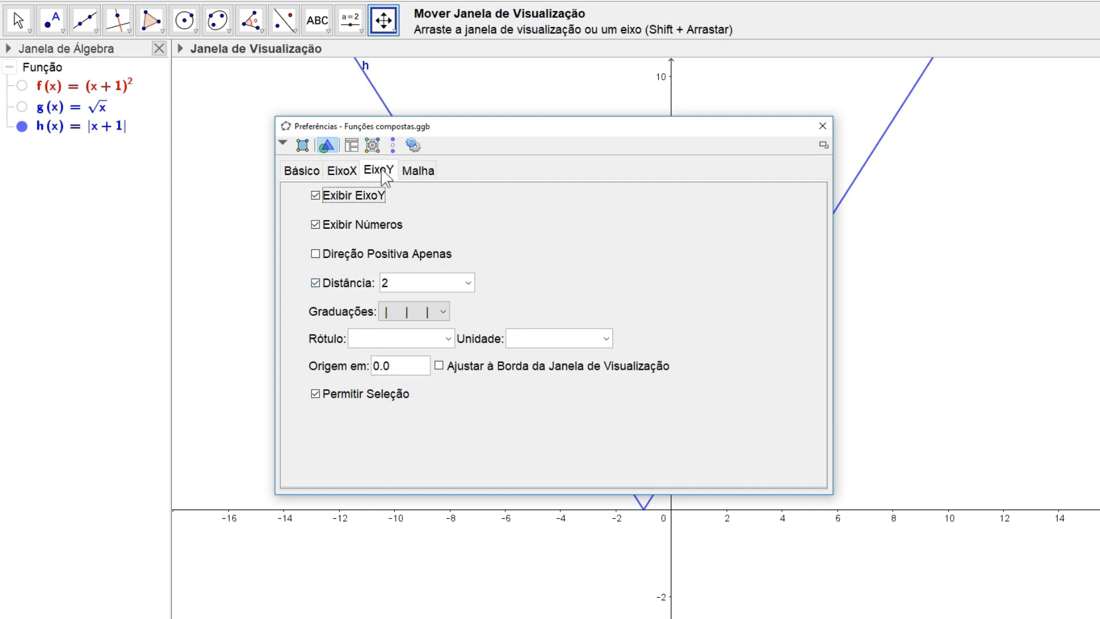
{"action": "left_click", "coordinate": [316, 283]}
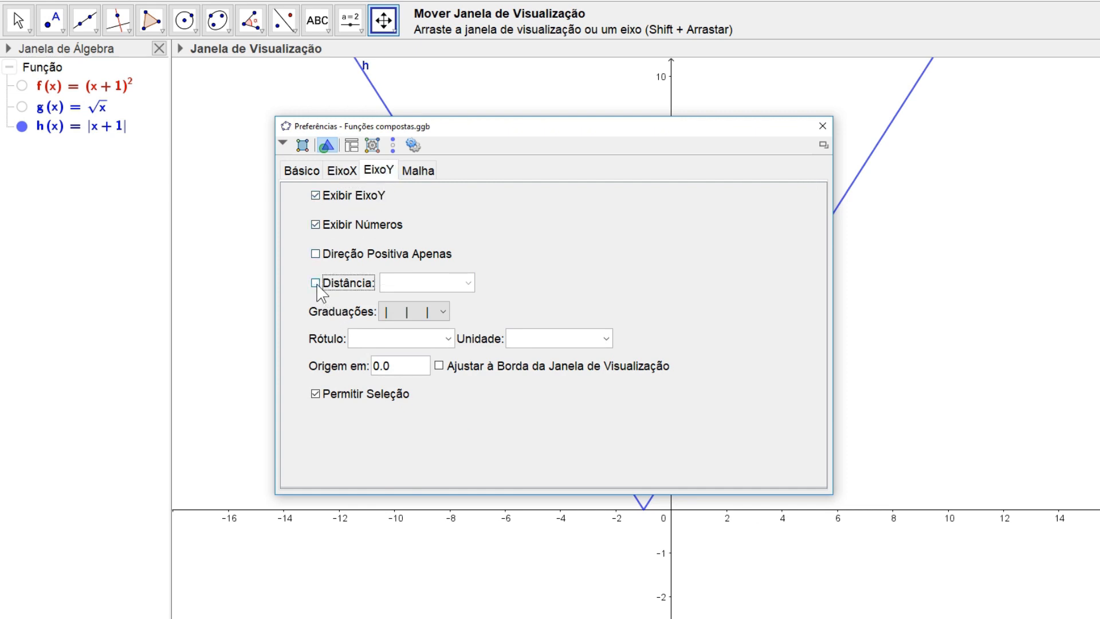
{"action": "left_click", "coordinate": [822, 126]}
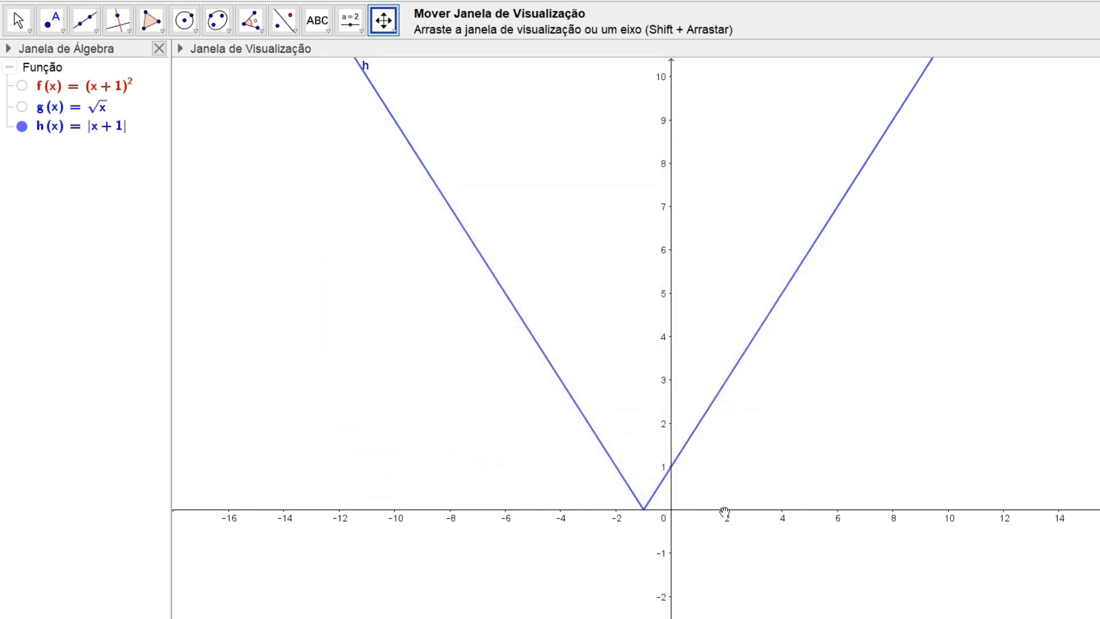
{"action": "left_click_drag", "start_coordinate": [729, 512], "coordinate": [756, 532]}
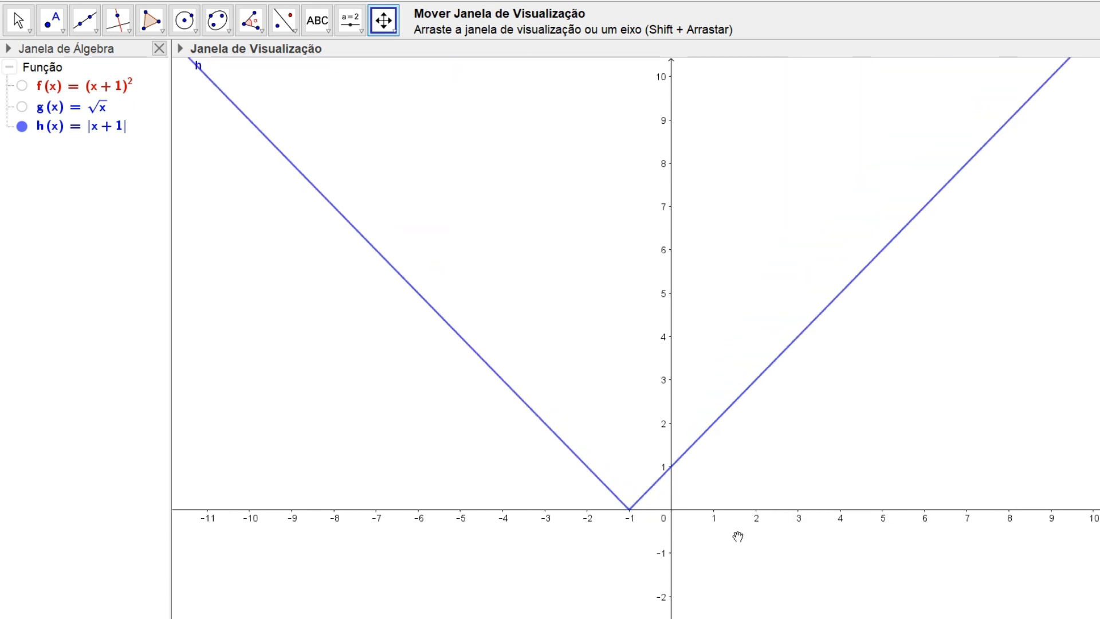